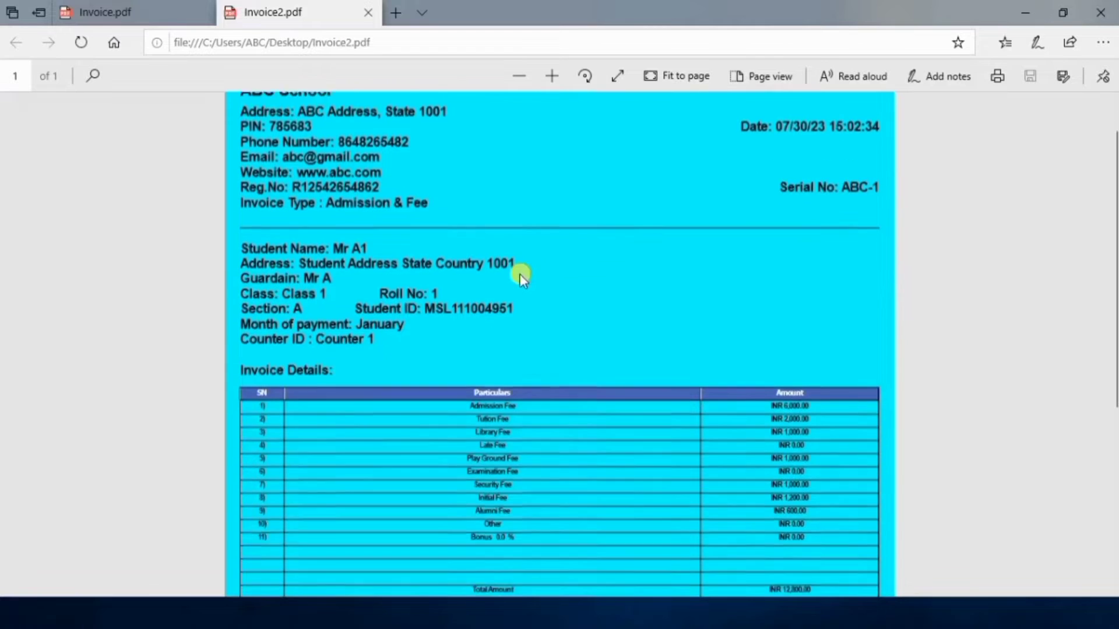
scroll(522, 272, down, 4)
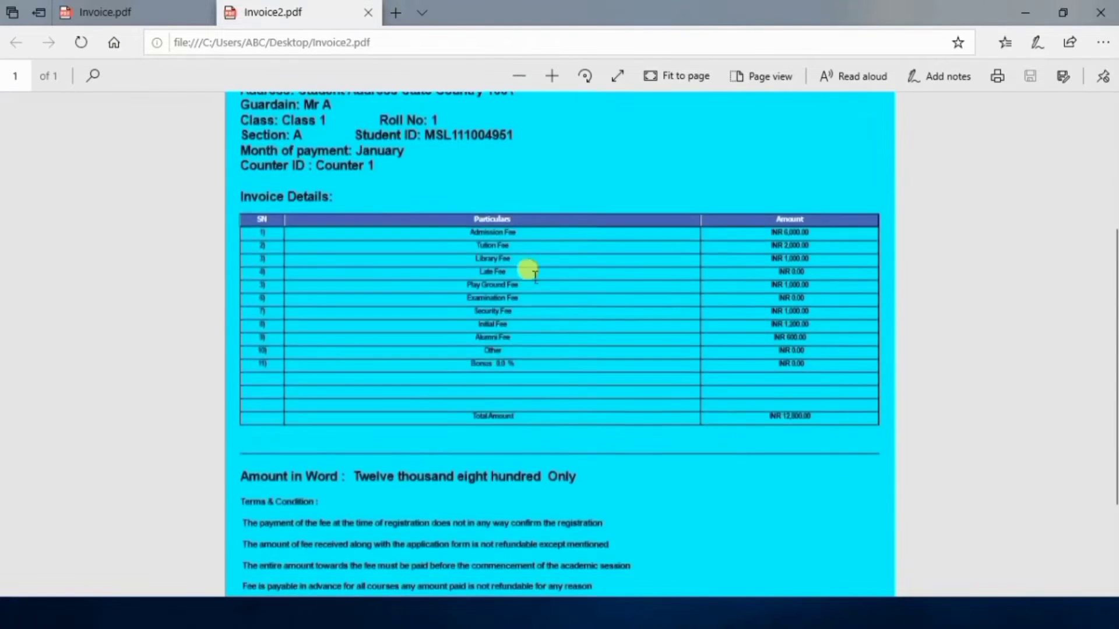
scroll(533, 274, down, 2)
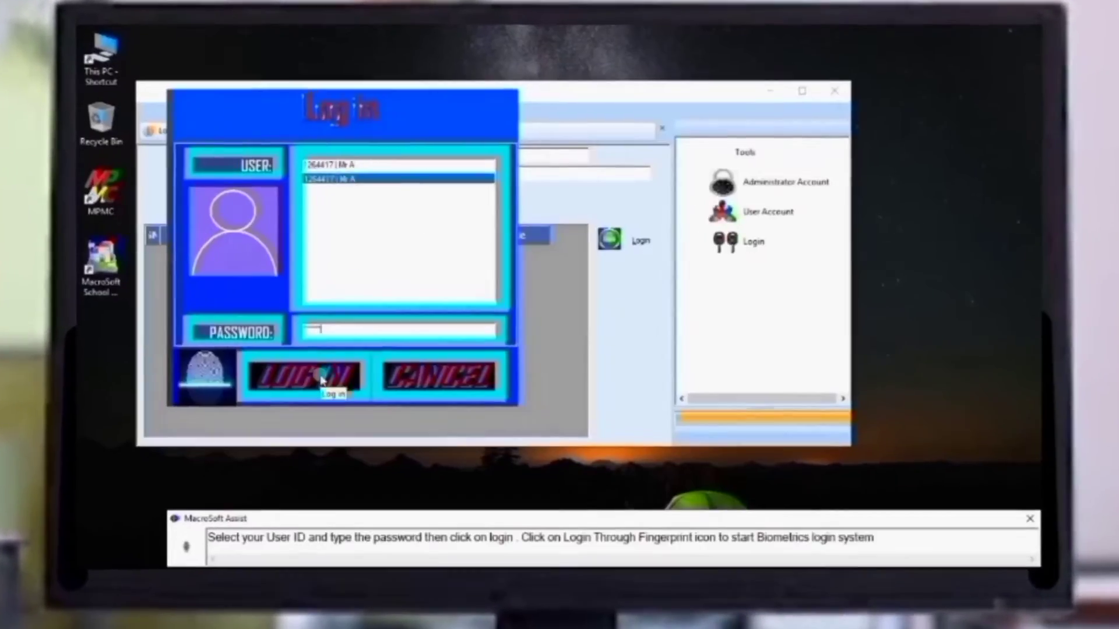
Log in to the school manager with the selected user ID and the entered password
click(321, 380)
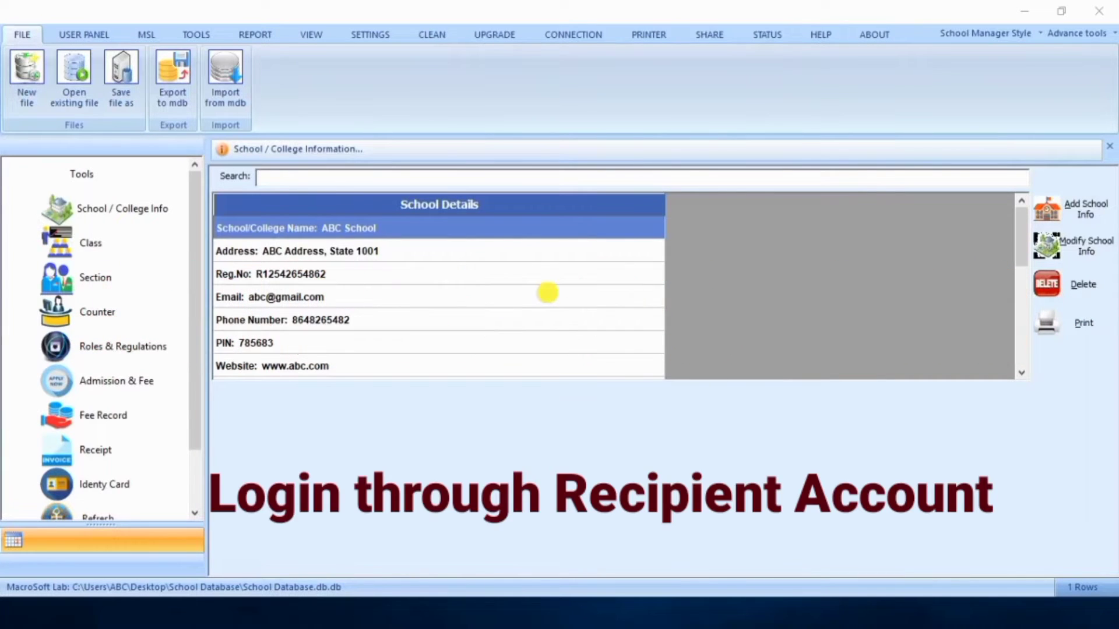
Upload the background image from the Desktop as the print background, enable Background Picture and save the print settings
click(370, 34)
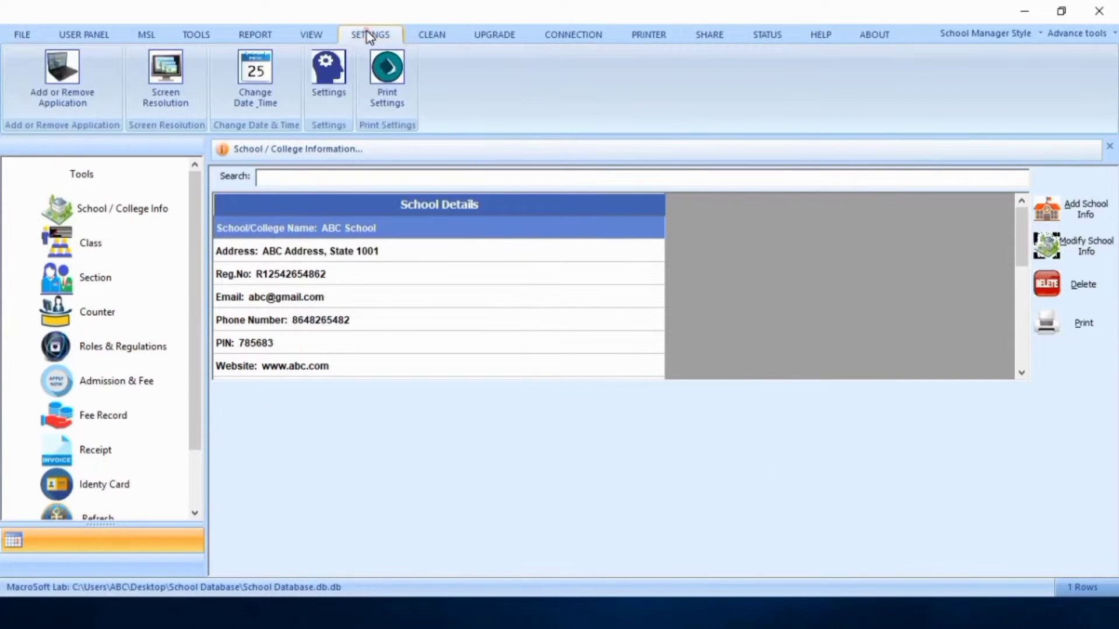
click(376, 100)
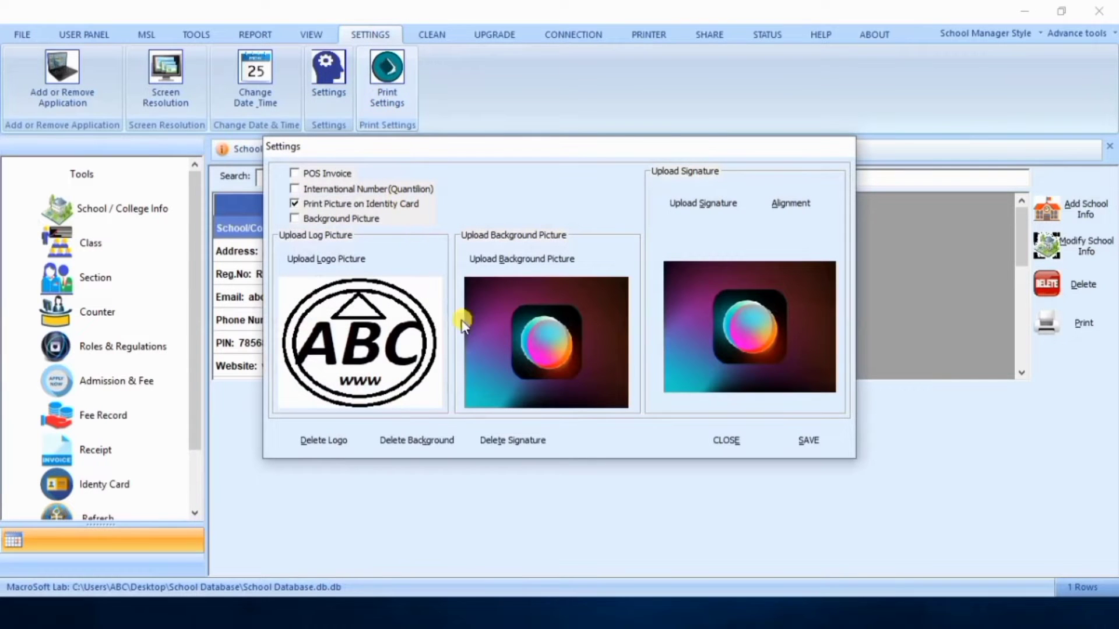
click(539, 272)
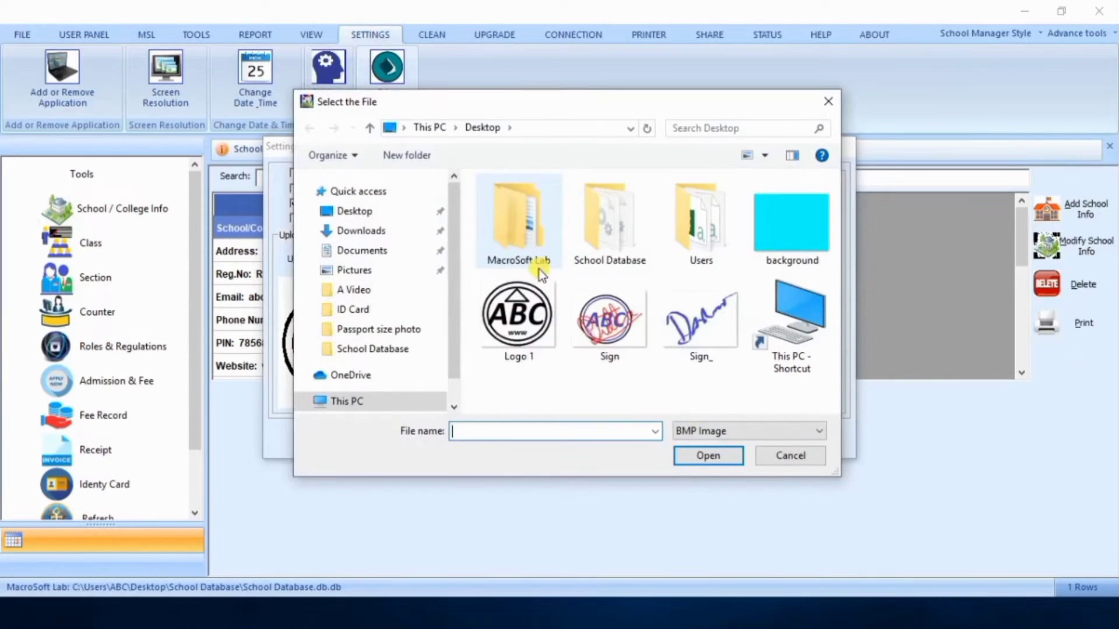
click(784, 230)
click(707, 455)
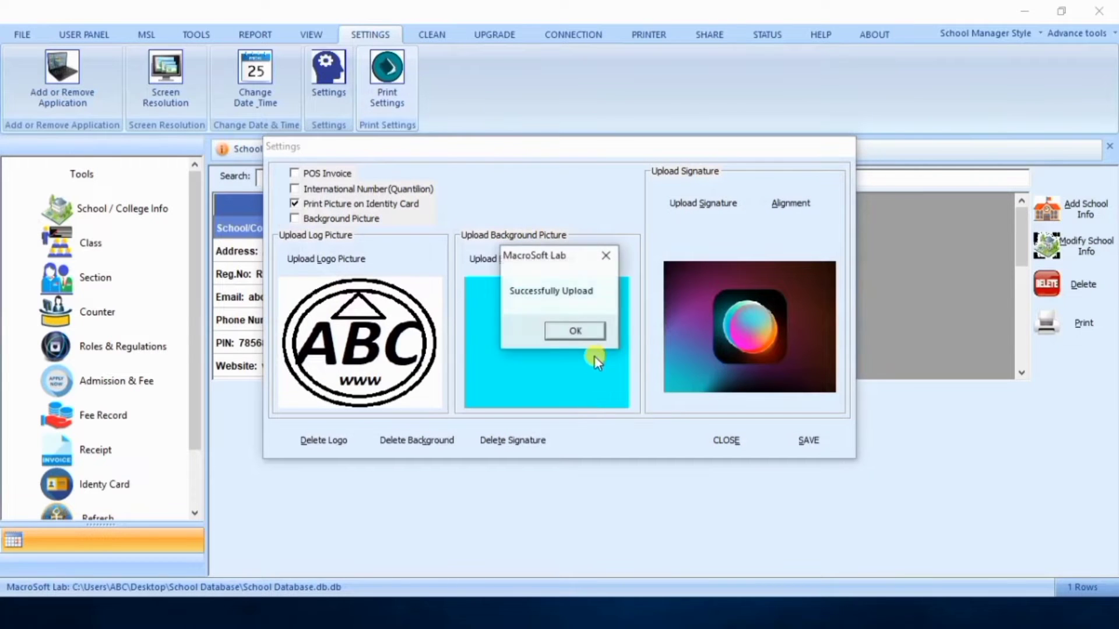
click(586, 331)
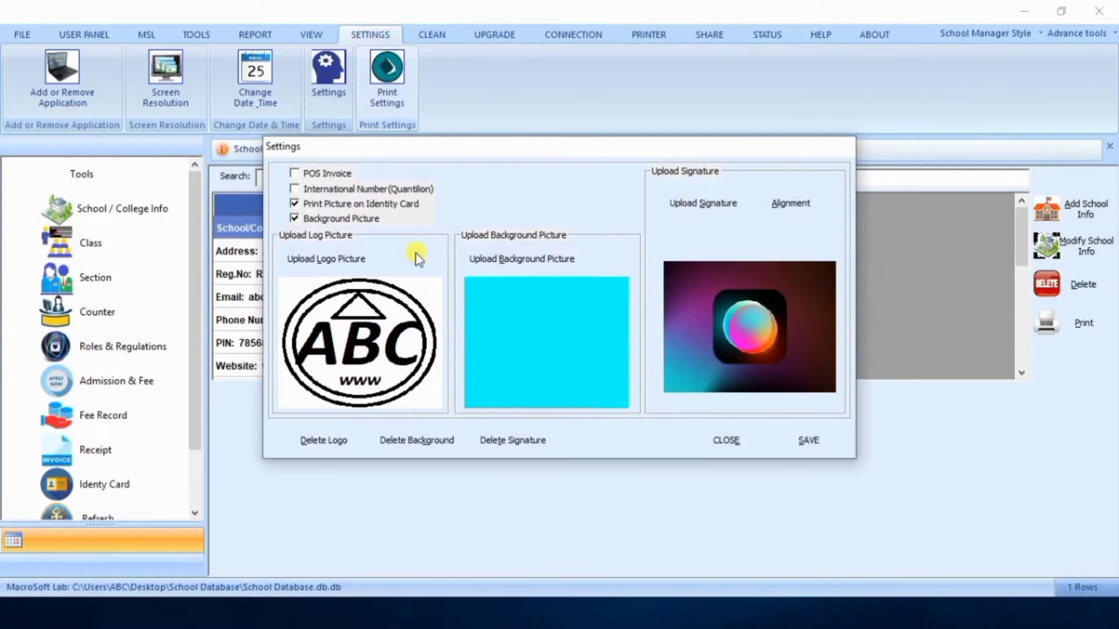
click(818, 438)
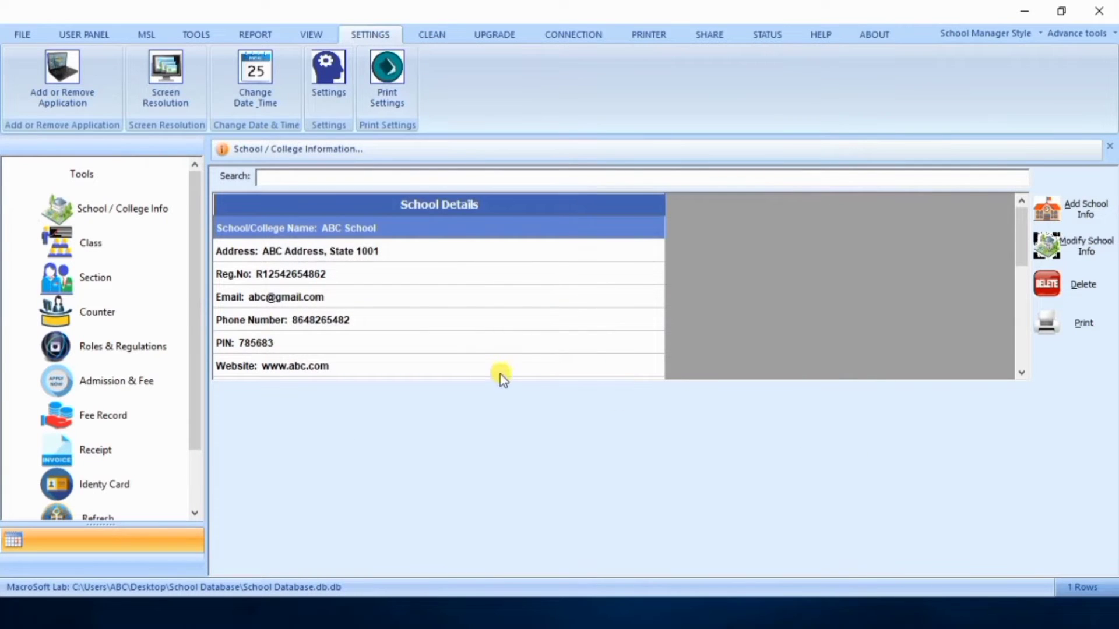
Create a fee invoice on the Receipt page for the first student in the fee invoice list
scroll(191, 287, down, 2)
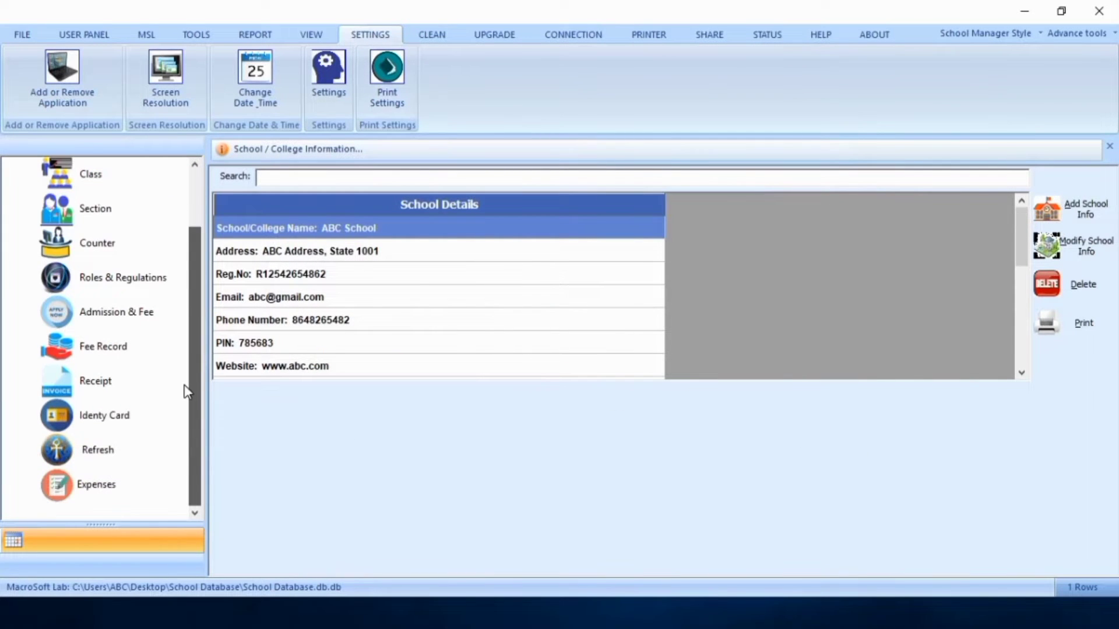
click(111, 386)
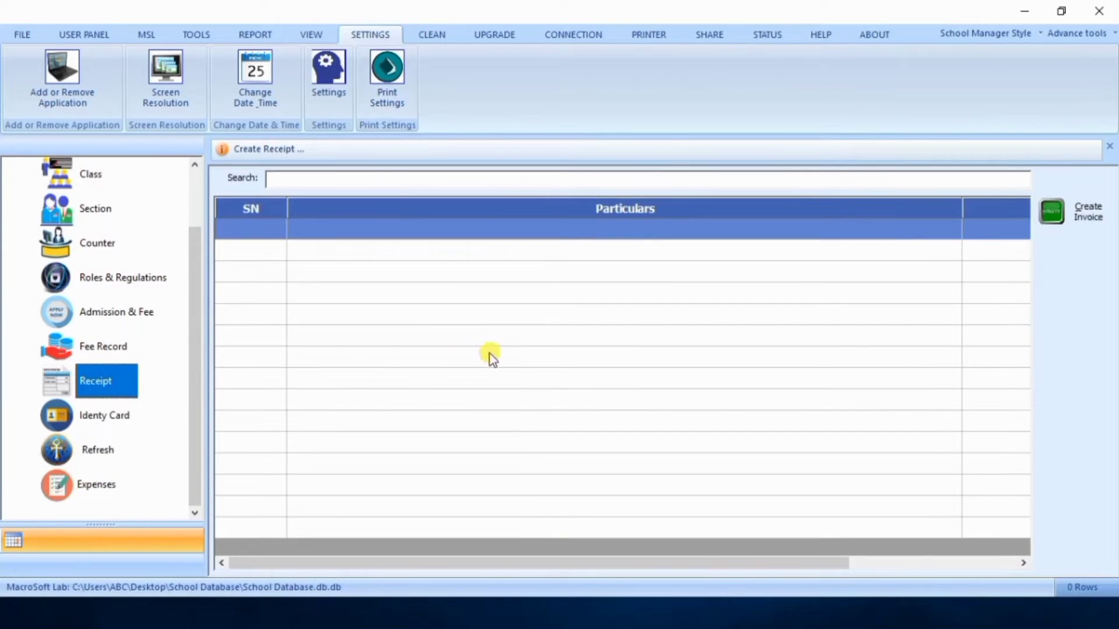
click(1082, 215)
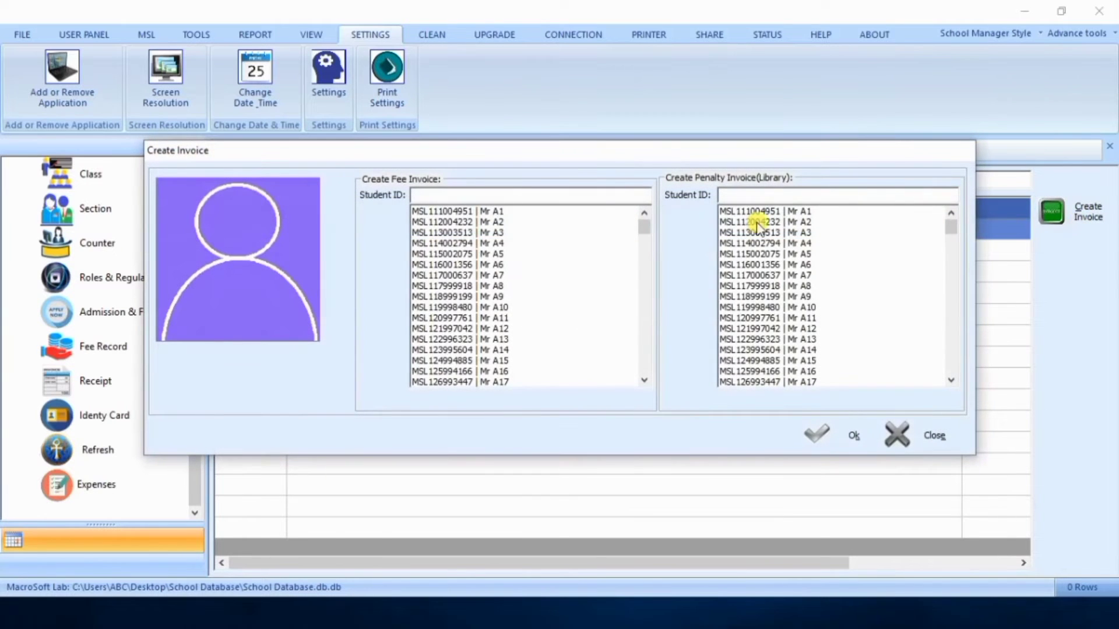
click(447, 211)
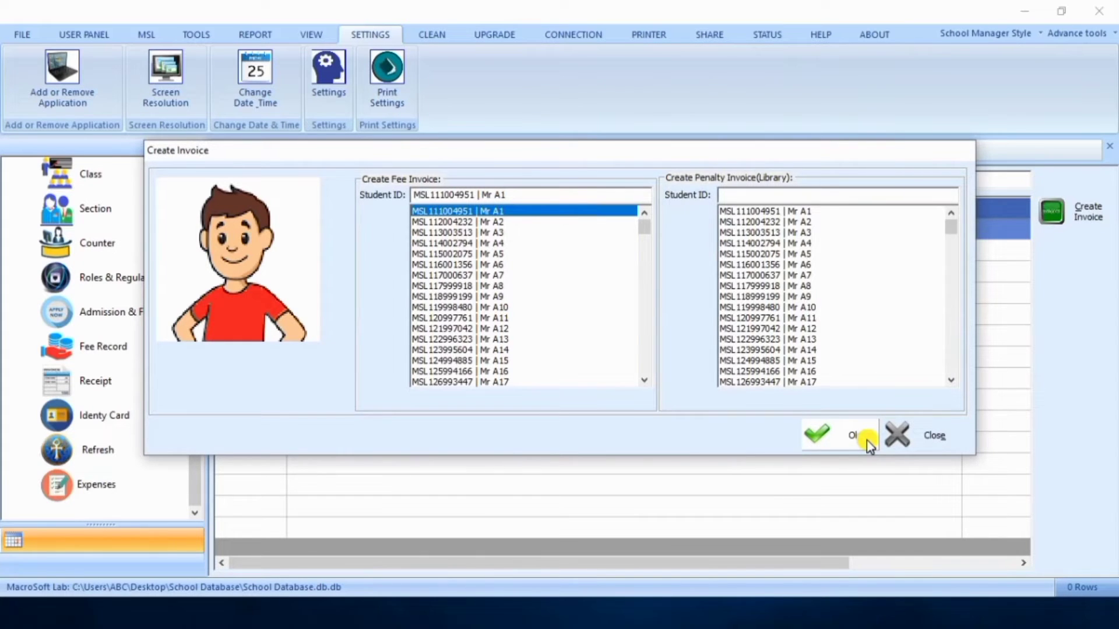
click(866, 440)
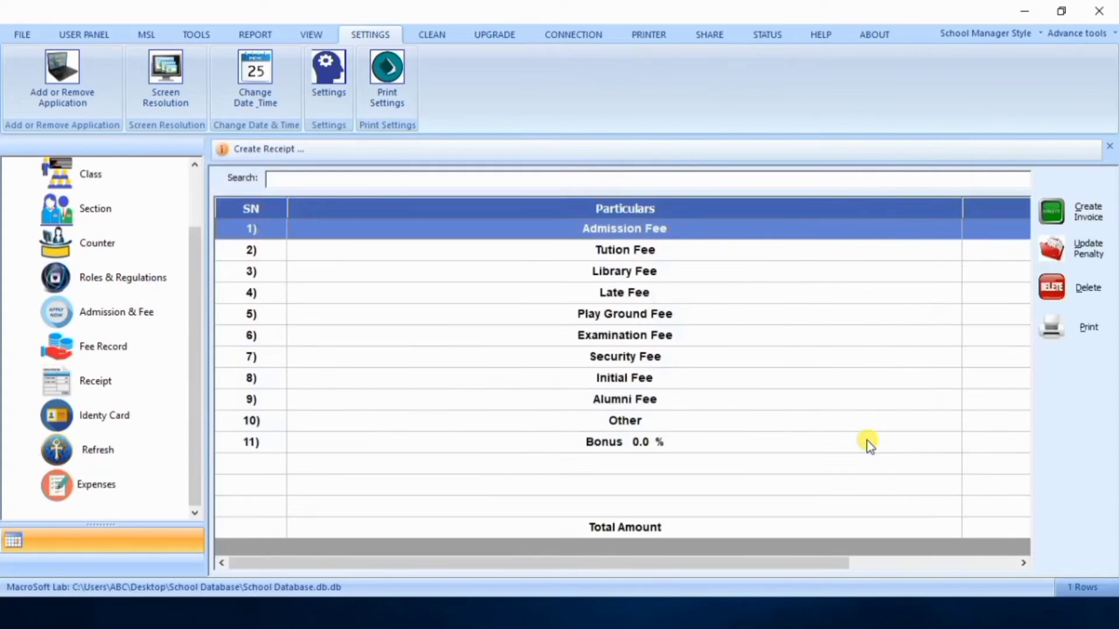
Print the fee invoice with Microsoft Print to PDF and save it on the Desktop as Invoice
click(1084, 331)
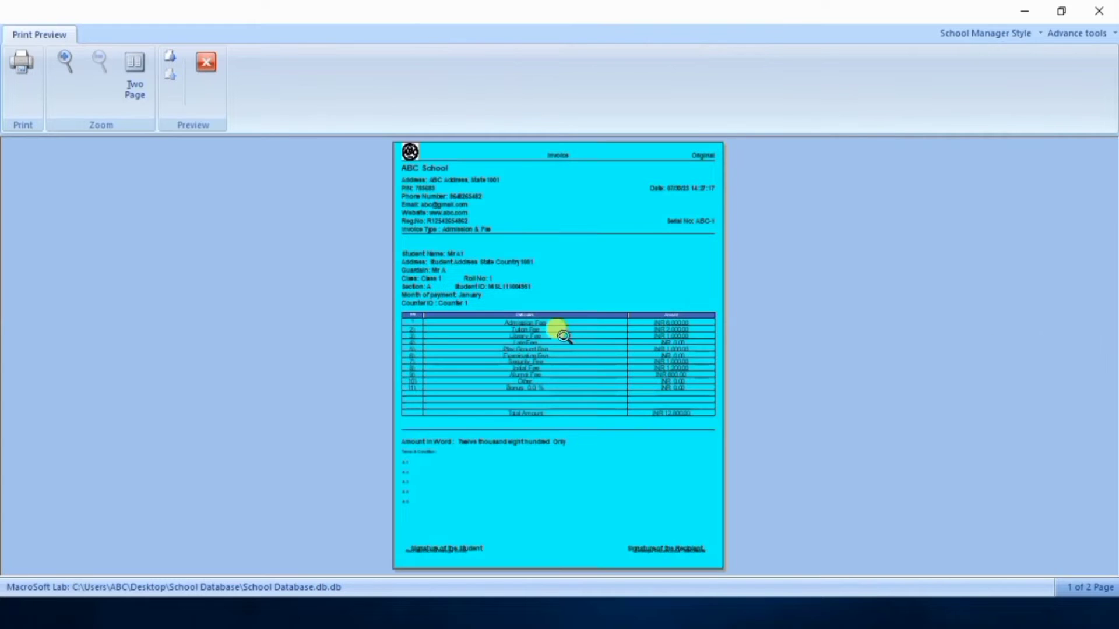
click(20, 86)
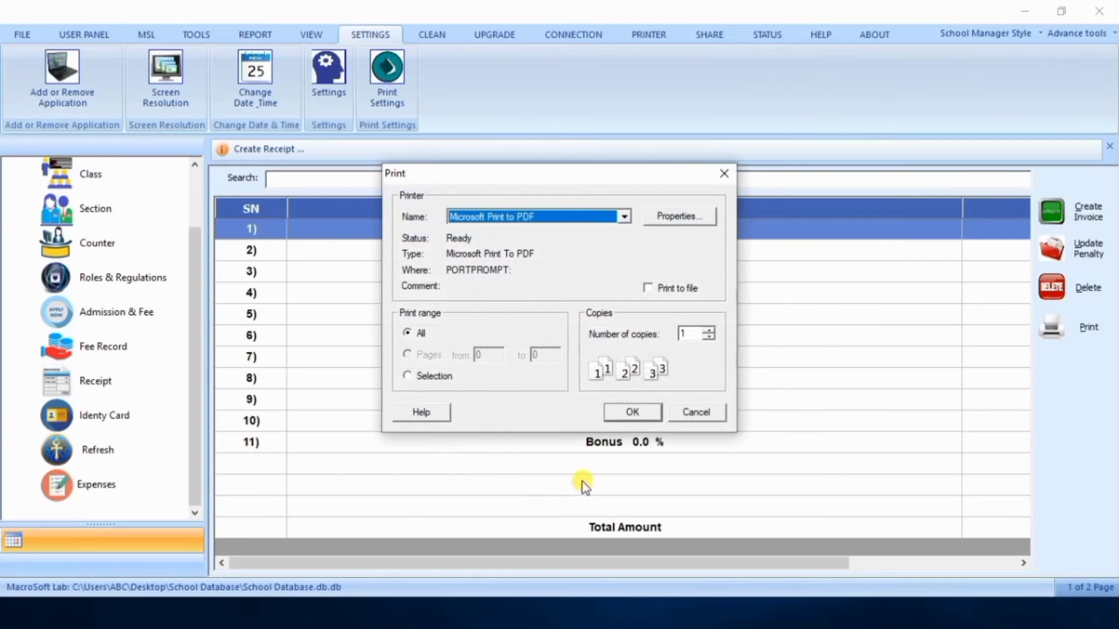
click(631, 413)
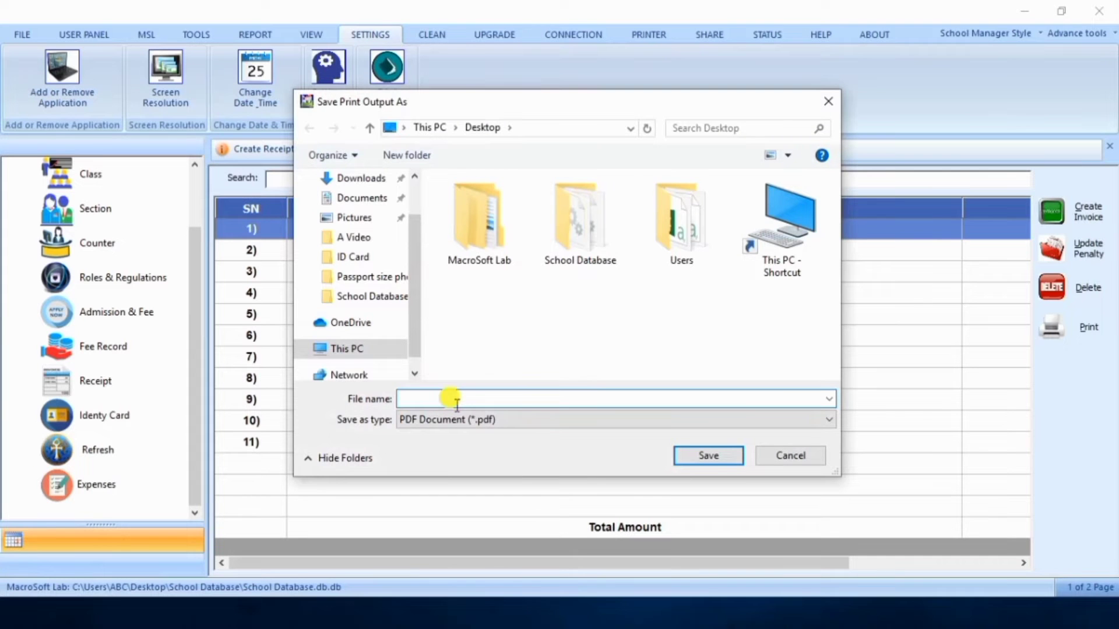
text(Invoice)
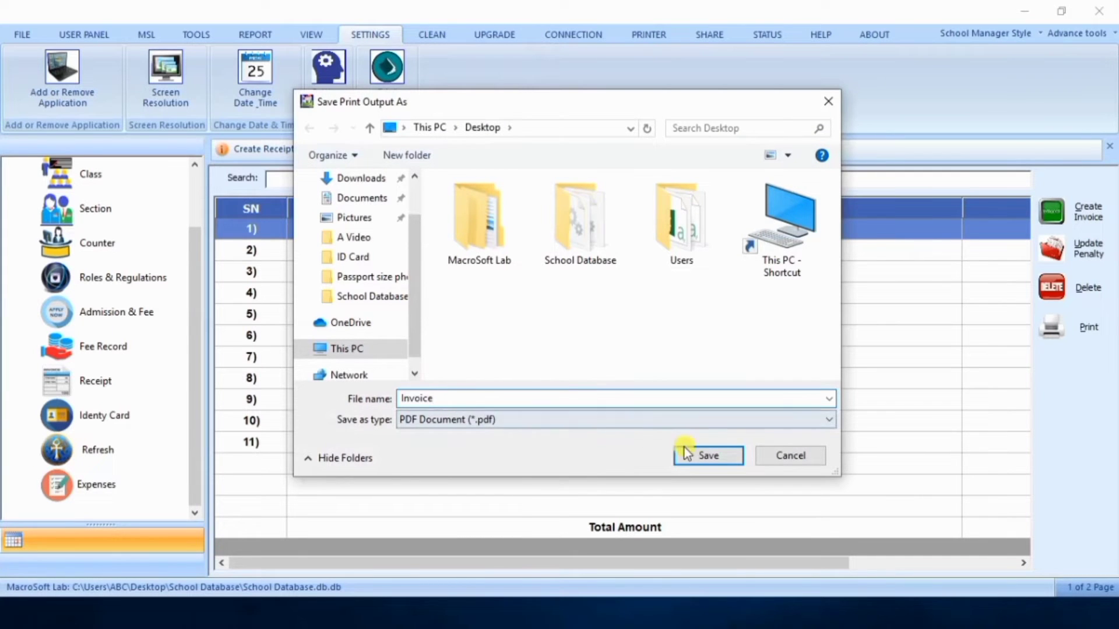
click(706, 455)
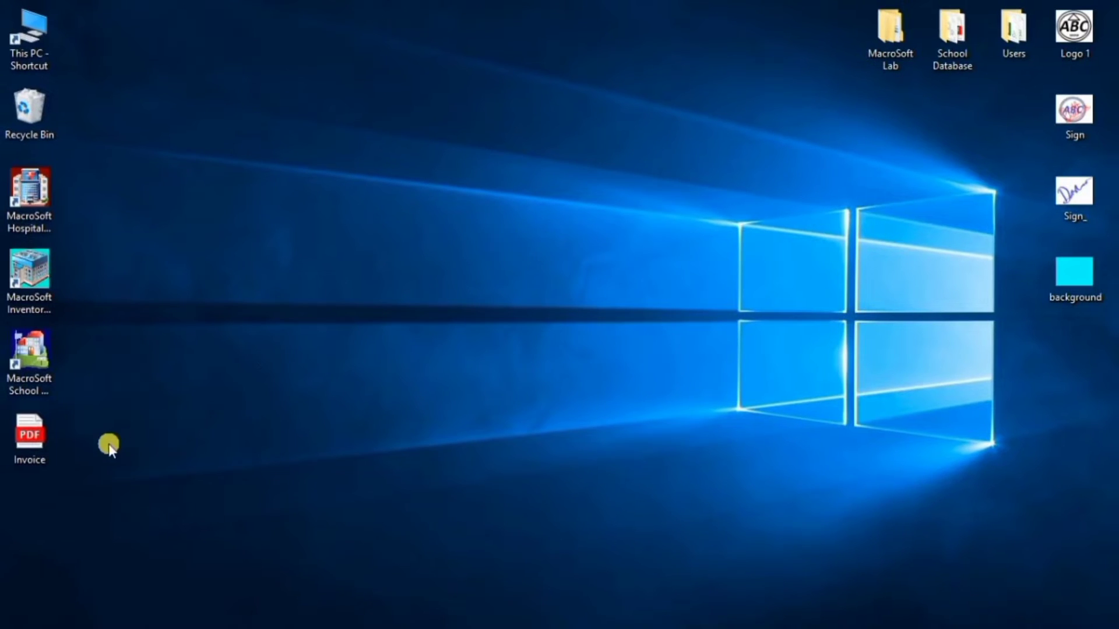
Open the Invoice PDF from the Desktop and examine its original and duplicate pages
double_click(47, 443)
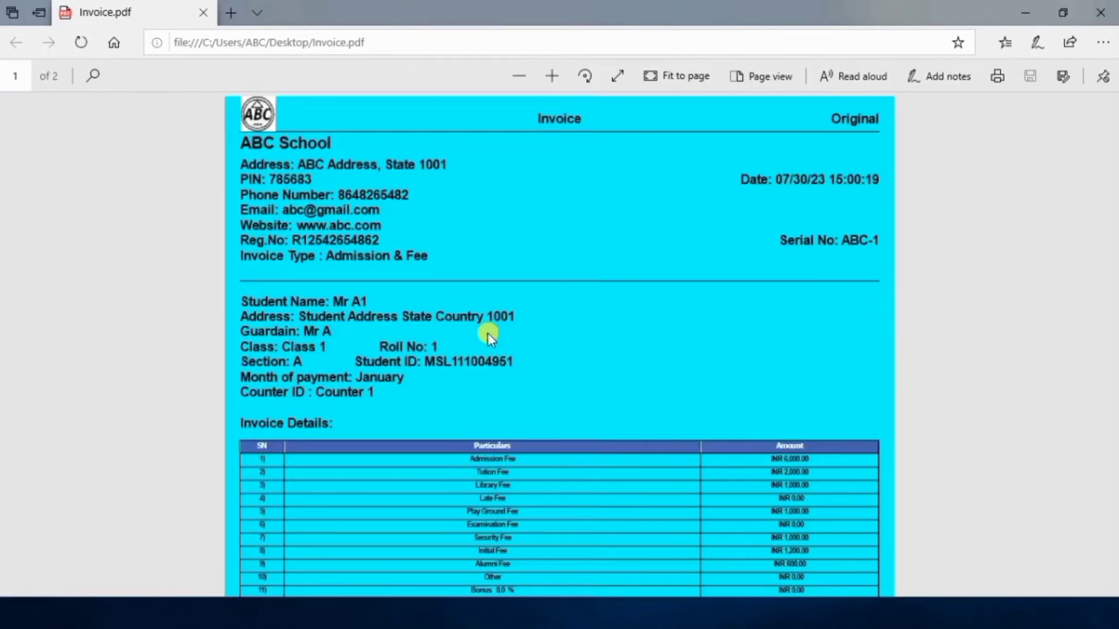
scroll(613, 256, down, 8)
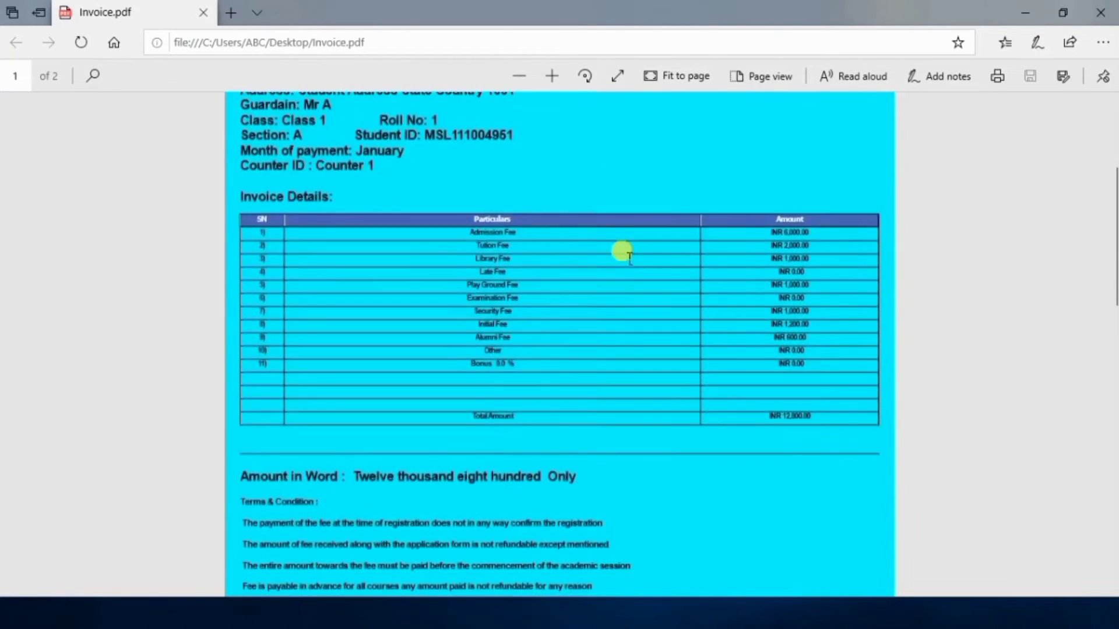
scroll(635, 262, down, 5)
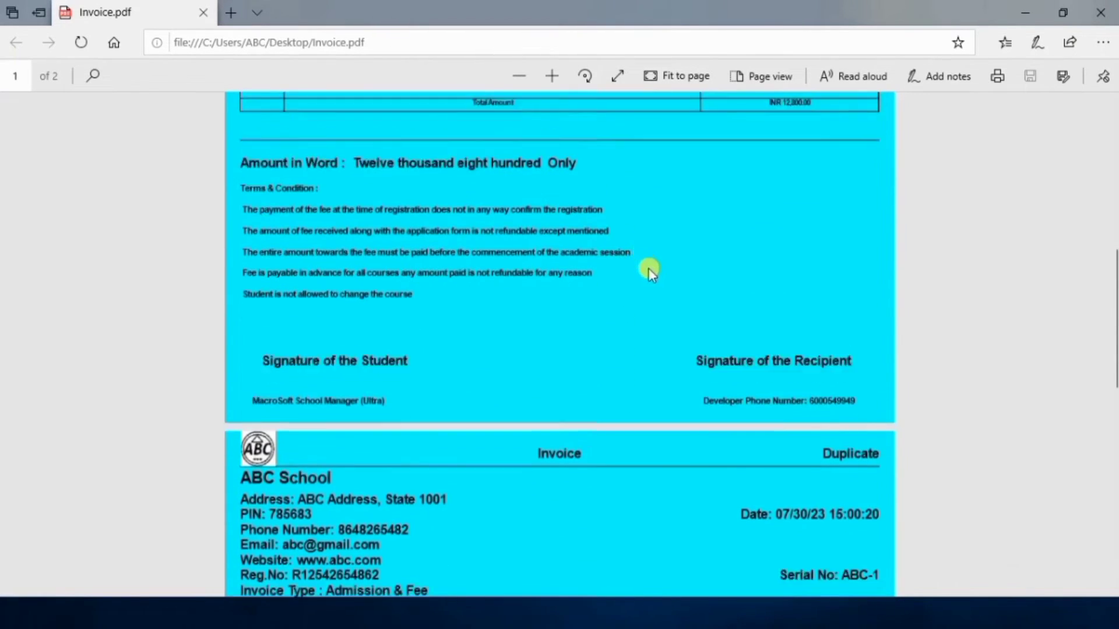
scroll(716, 285, down, 6)
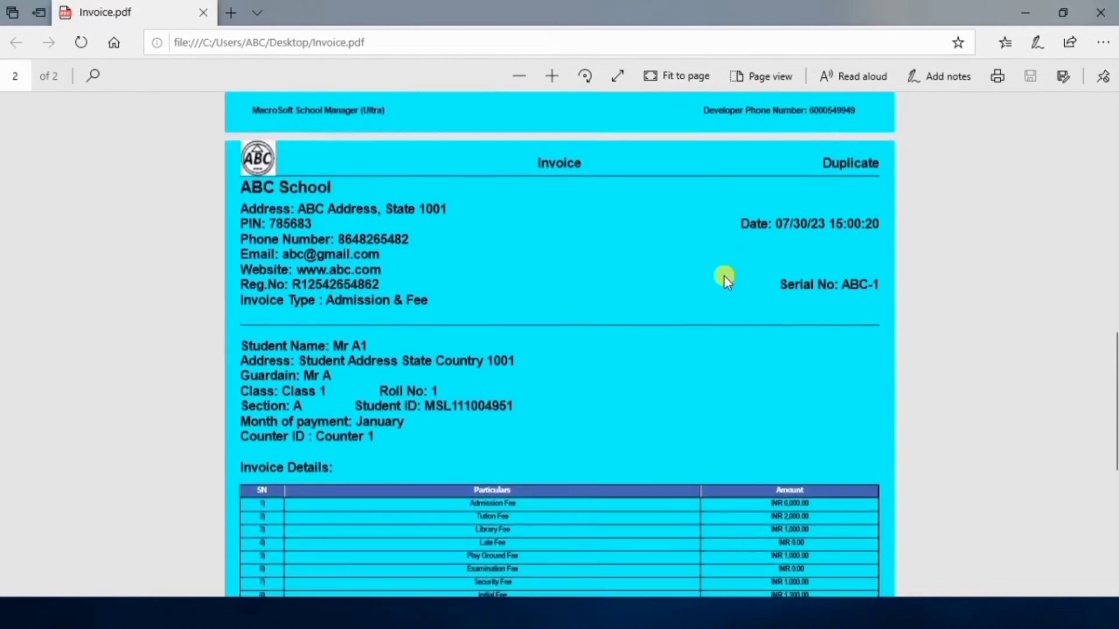
scroll(724, 274, down, 3)
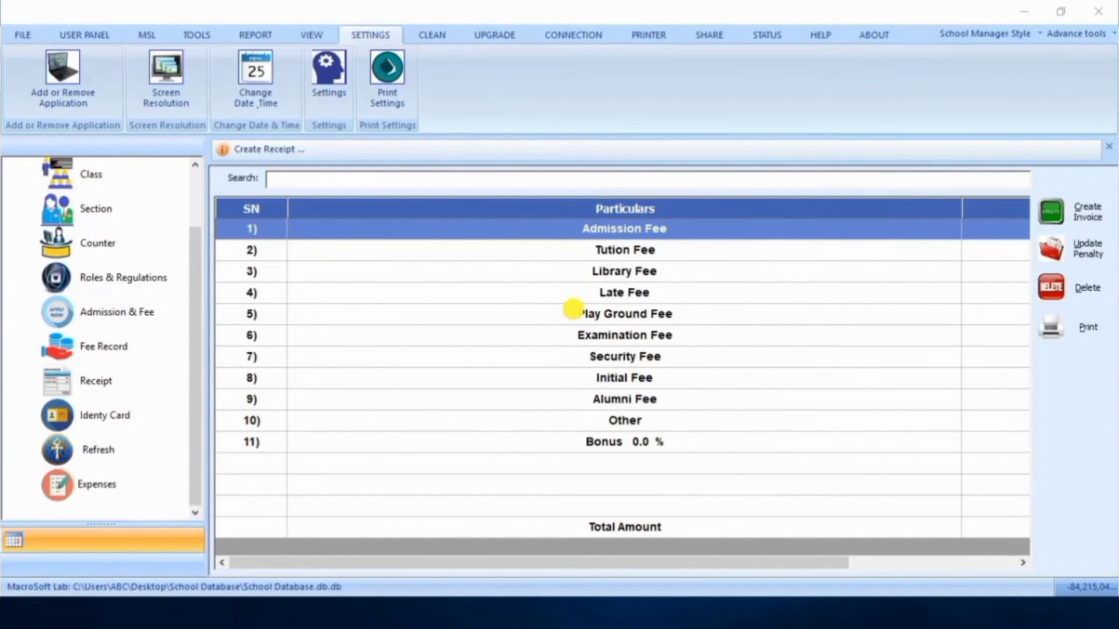
Enter the command =STOP DUPLICATE > Stop in the receipt search and preview the invoice for printing
click(432, 182)
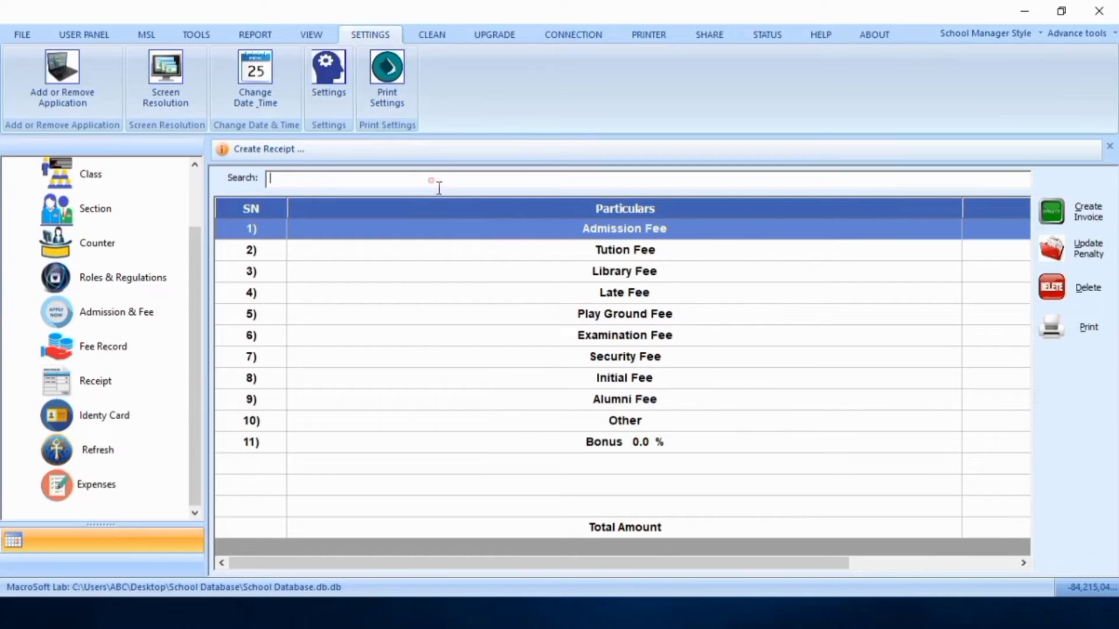
text(=STOP DUPLICATE > Stop)
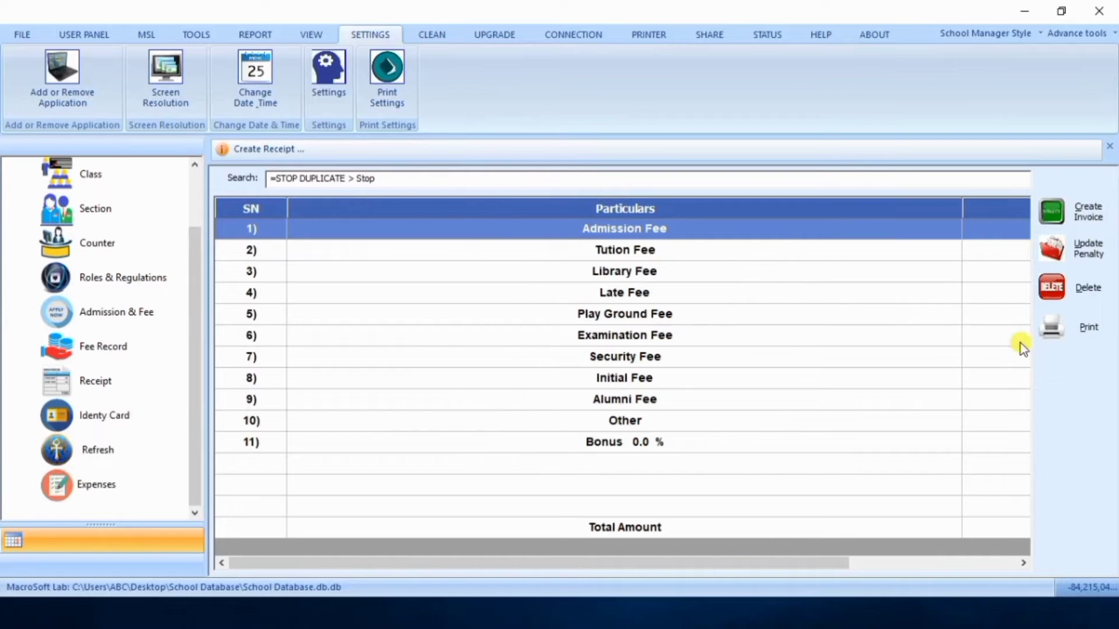
click(1072, 335)
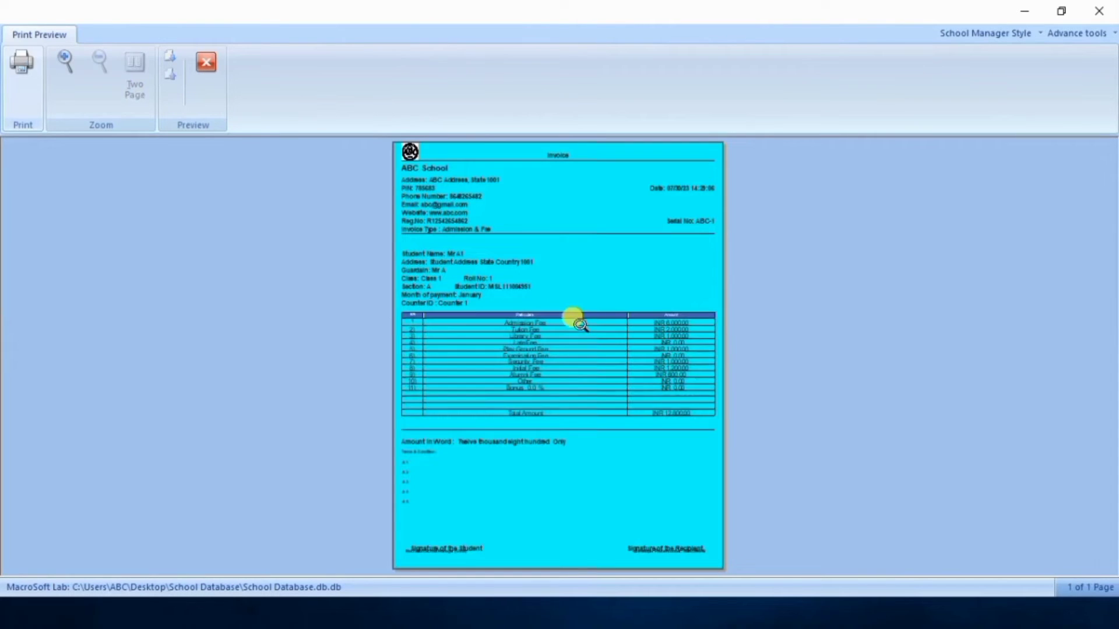
Print the previewed invoice with Microsoft Print to PDF and save it on the Desktop as Invoice2
click(24, 87)
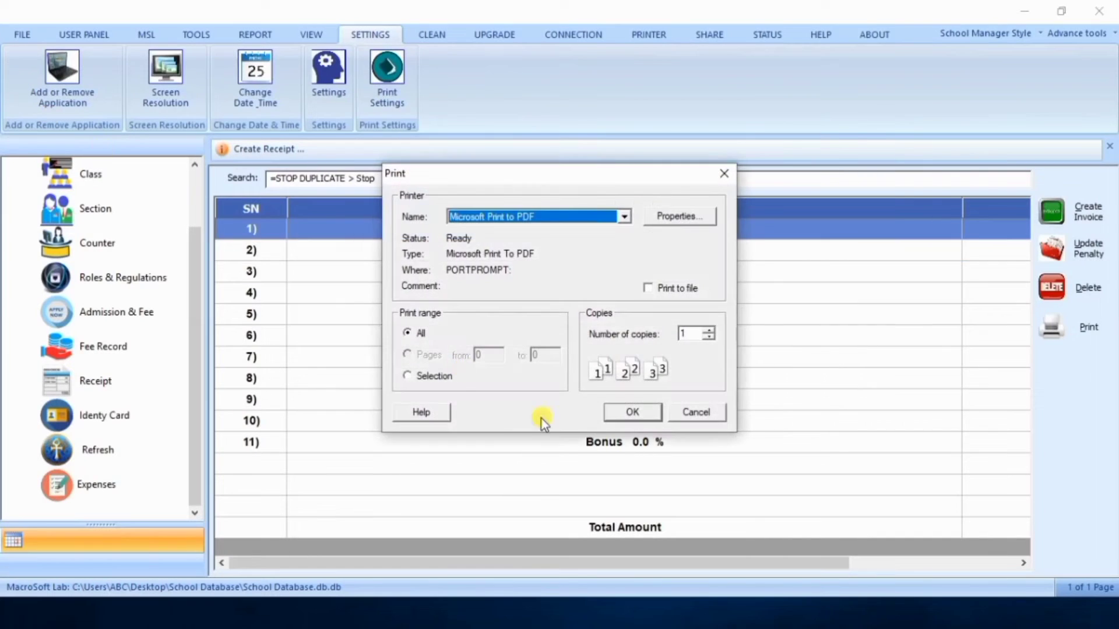
click(648, 415)
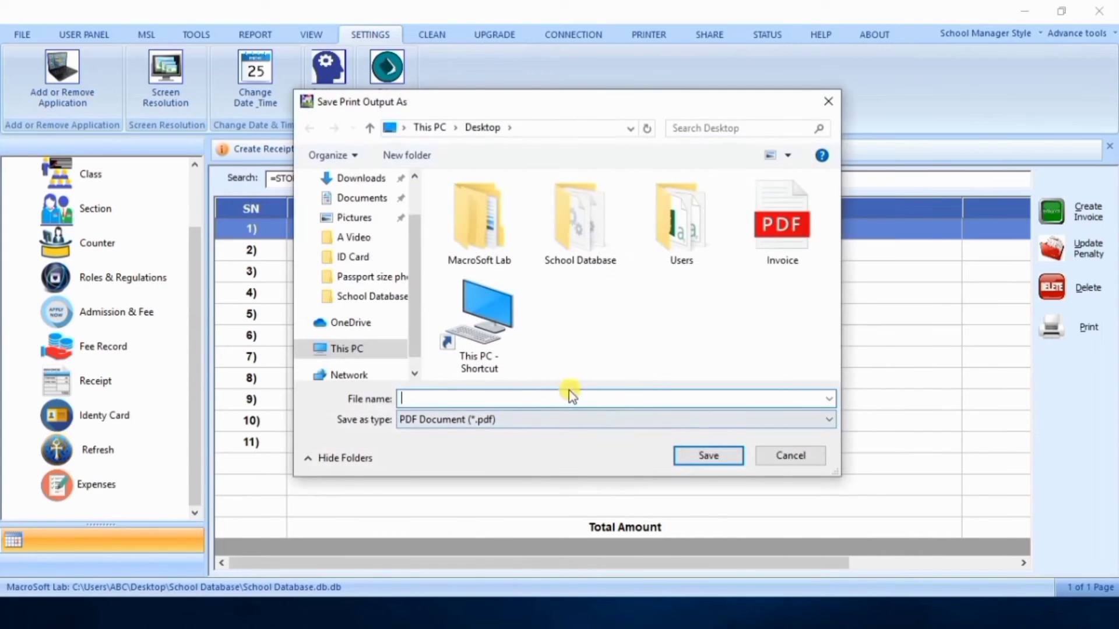
text(Invoice)
click(455, 400)
text(2)
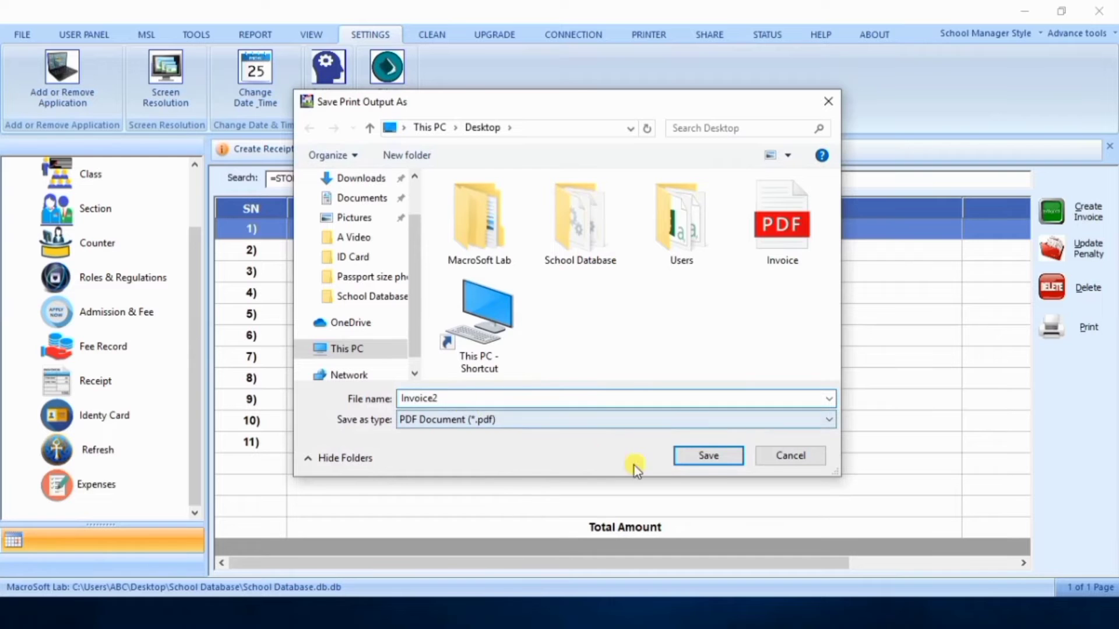
click(725, 460)
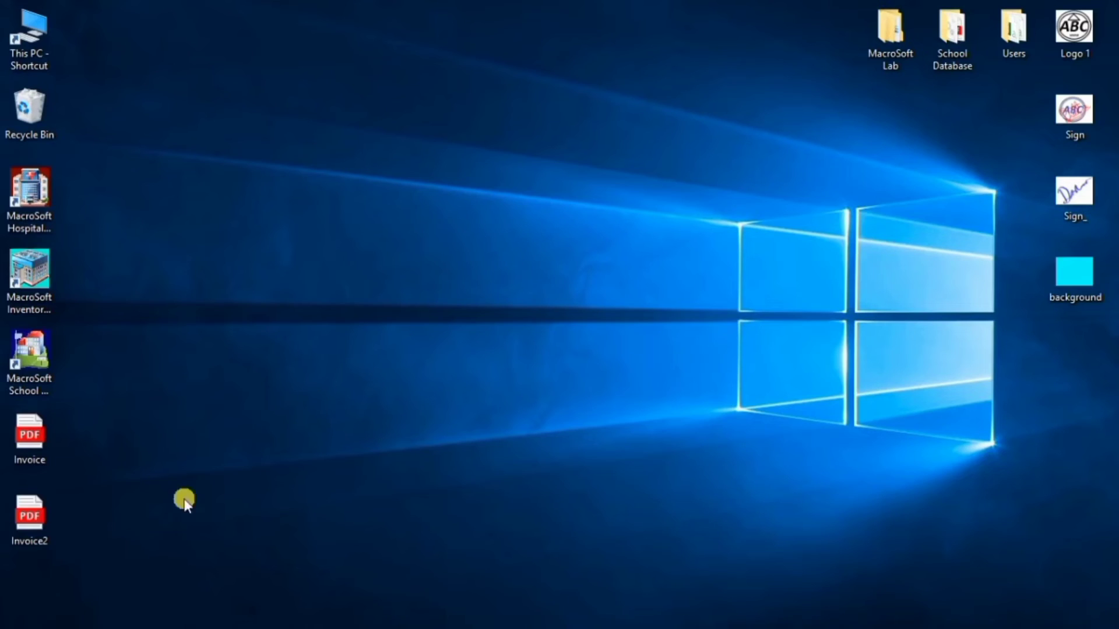
Open the Invoice2 PDF from the Desktop and check its pages for a duplicate copy
click(36, 538)
double_click(36, 536)
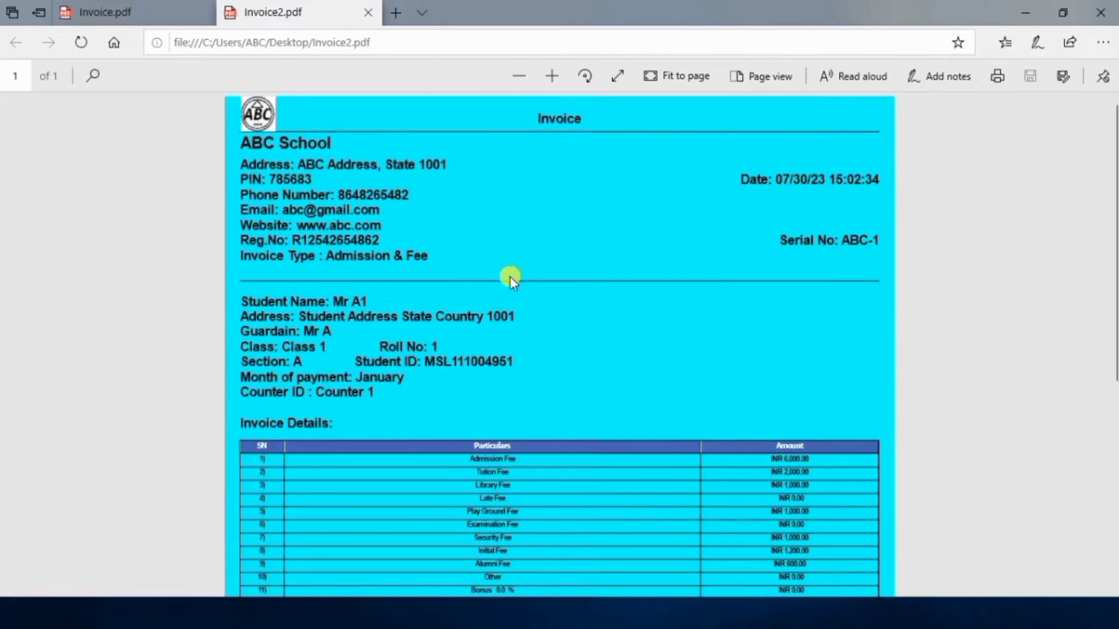
scroll(524, 274, down, 1)
scroll(526, 273, down, 5)
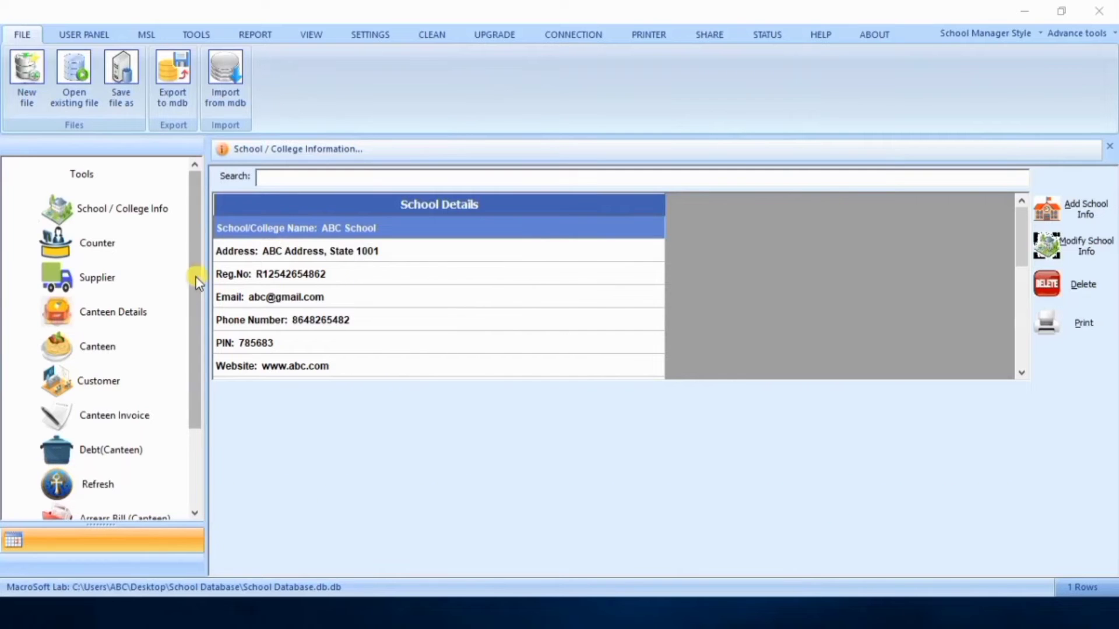
Start a new sale on the canteen invoice with Lays as the particular and Cash Payment as the payment type
scroll(194, 314, down, 2)
click(91, 315)
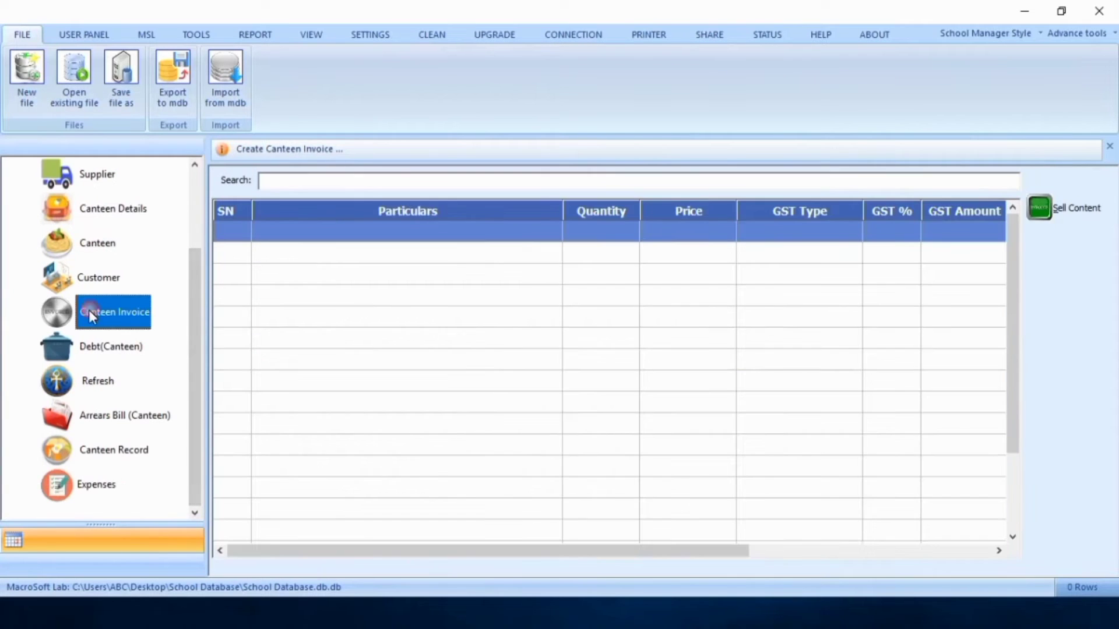
click(1069, 211)
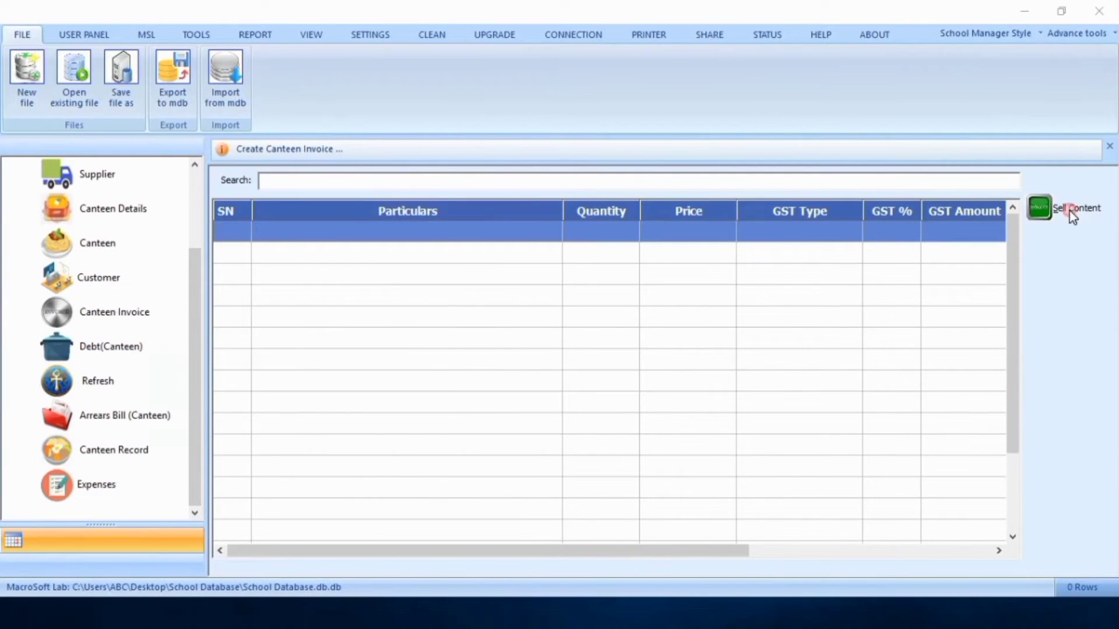
click(379, 166)
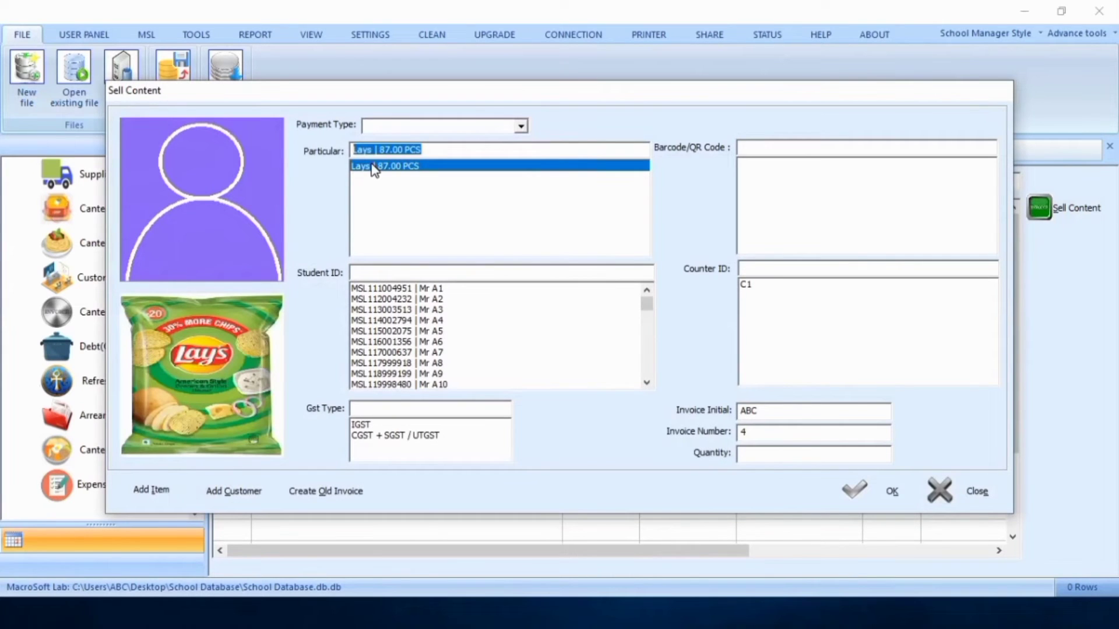
click(470, 125)
click(459, 141)
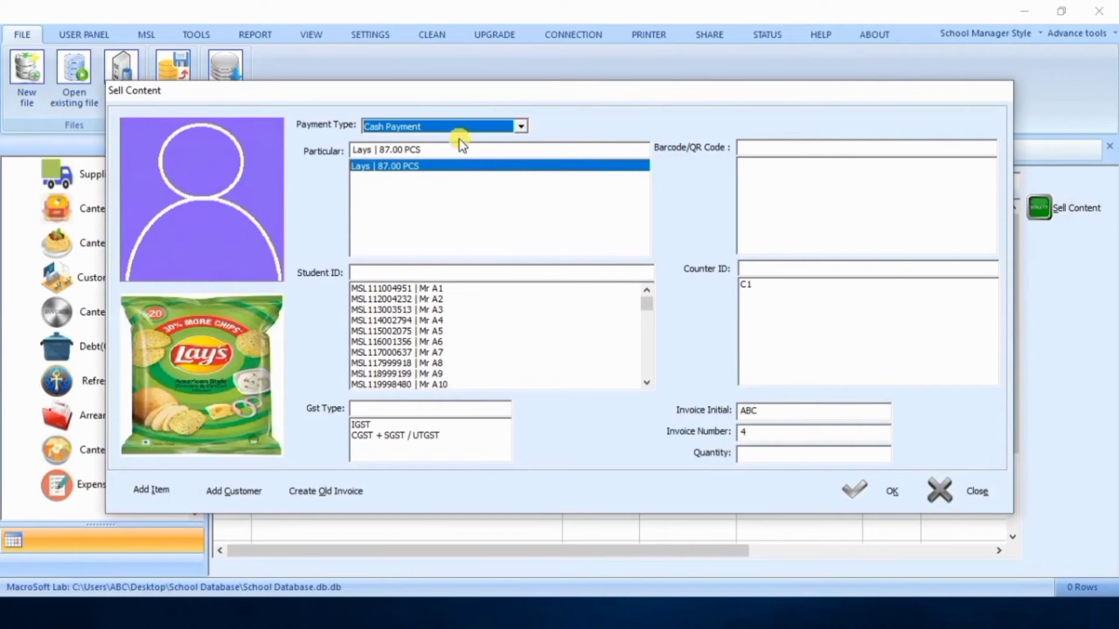
Complete the sale with the first listed student, GST type CGST + SGST / UTGST, counter C1 and a quantity of 2
click(399, 290)
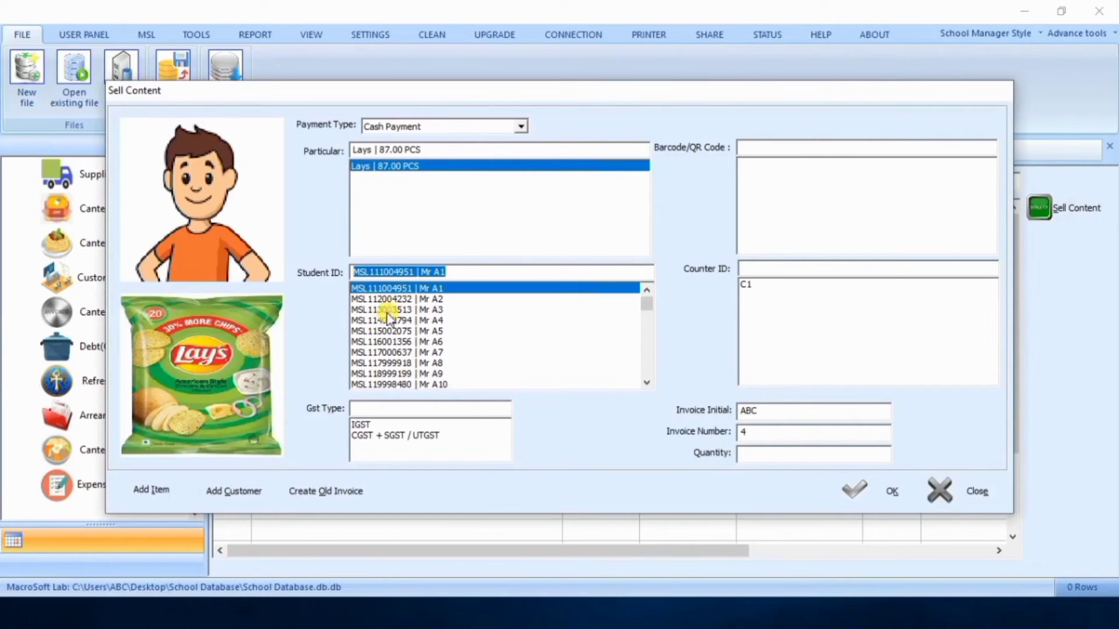
click(385, 437)
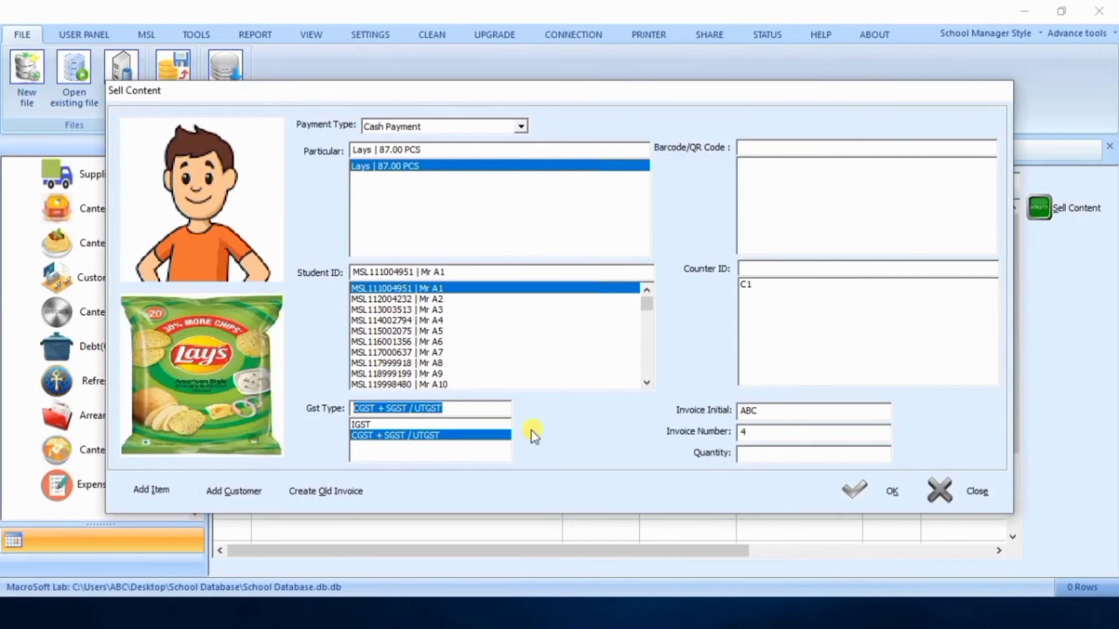
click(765, 291)
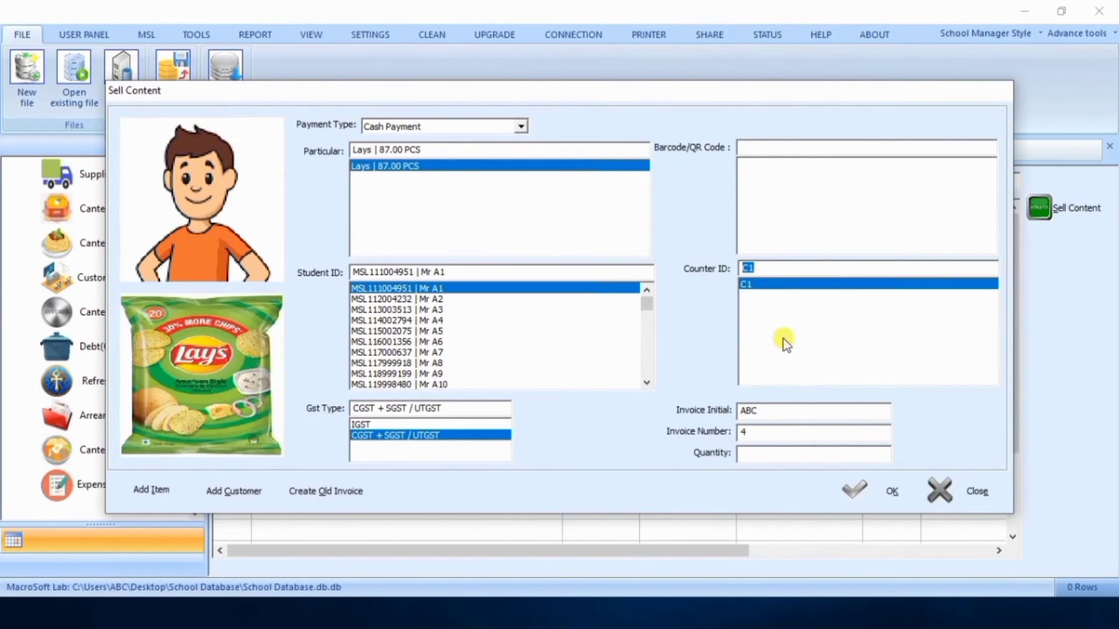
click(775, 456)
text(2)
click(889, 495)
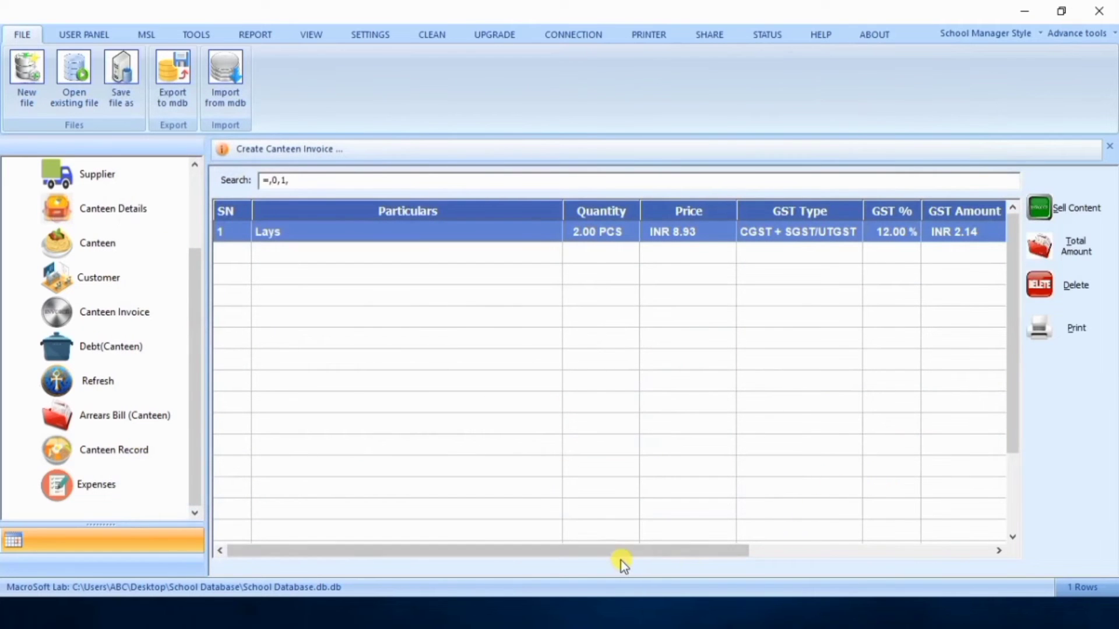
Review the canteen invoice's amounts down to the total to pay and preview the invoice for printing
drag(621, 558, 804, 556)
scroll(969, 283, down, 2)
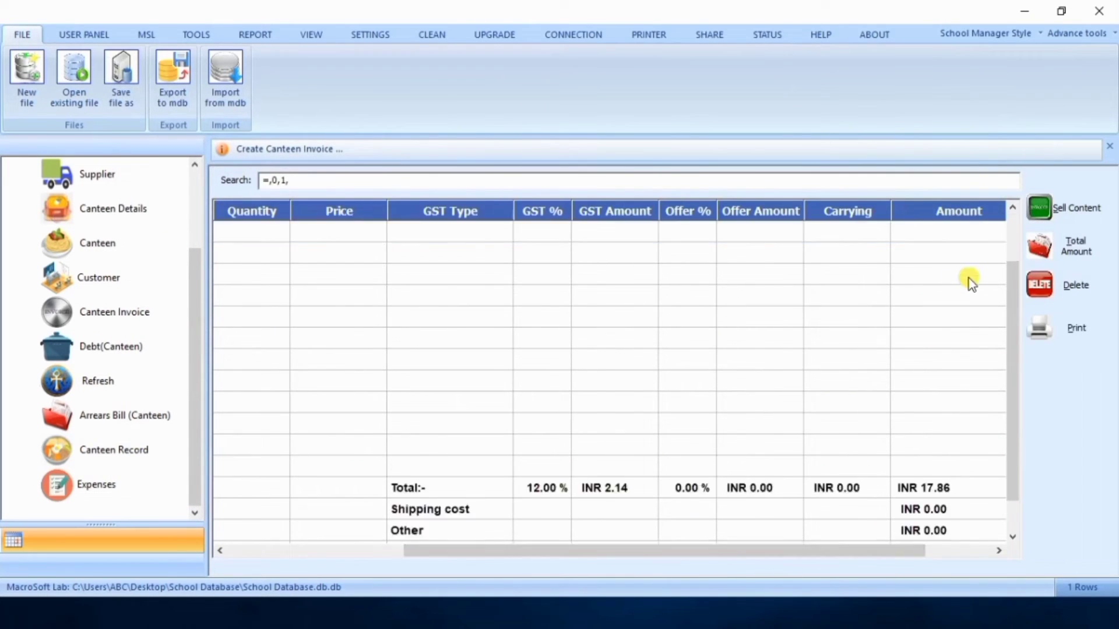
scroll(970, 283, down, 1)
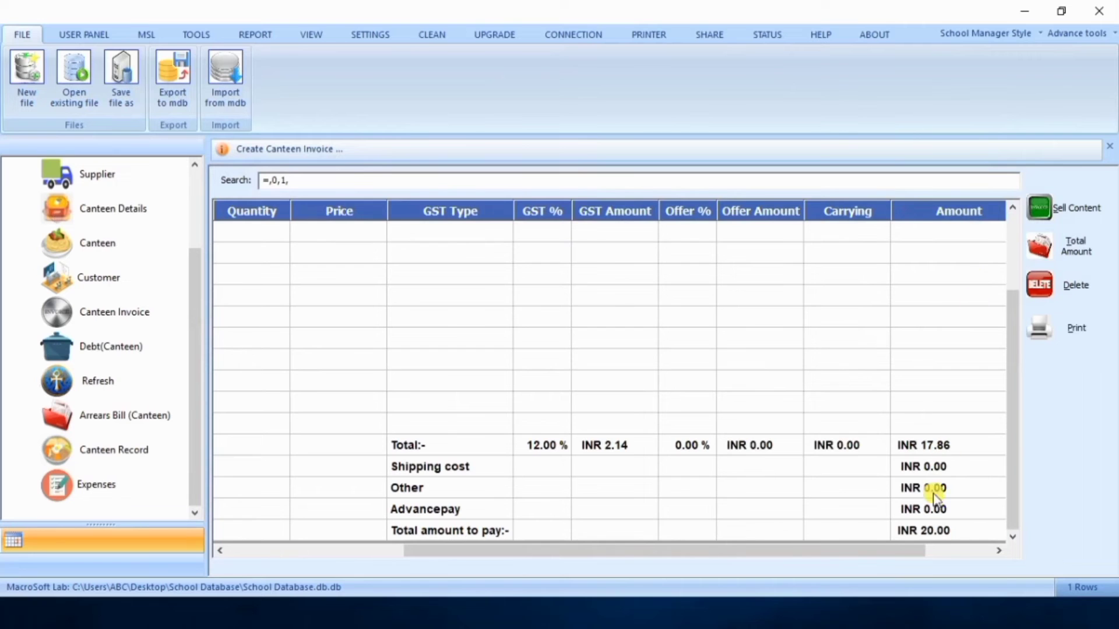
click(1077, 337)
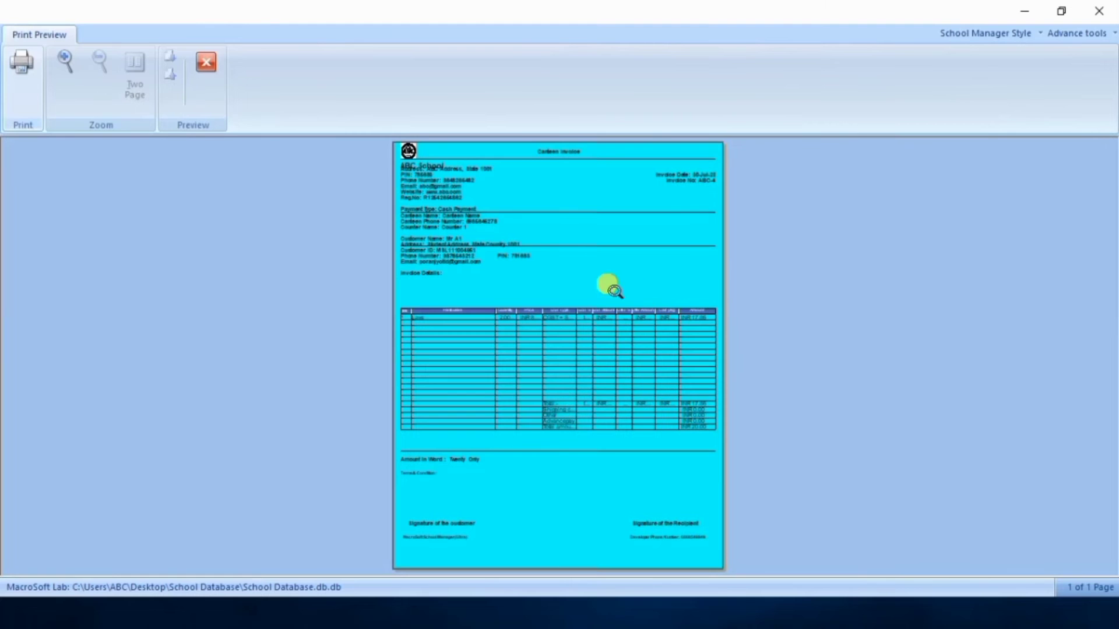
Print the previewed canteen invoice with Microsoft Print to PDF and save it on the Desktop as Invoice
click(23, 84)
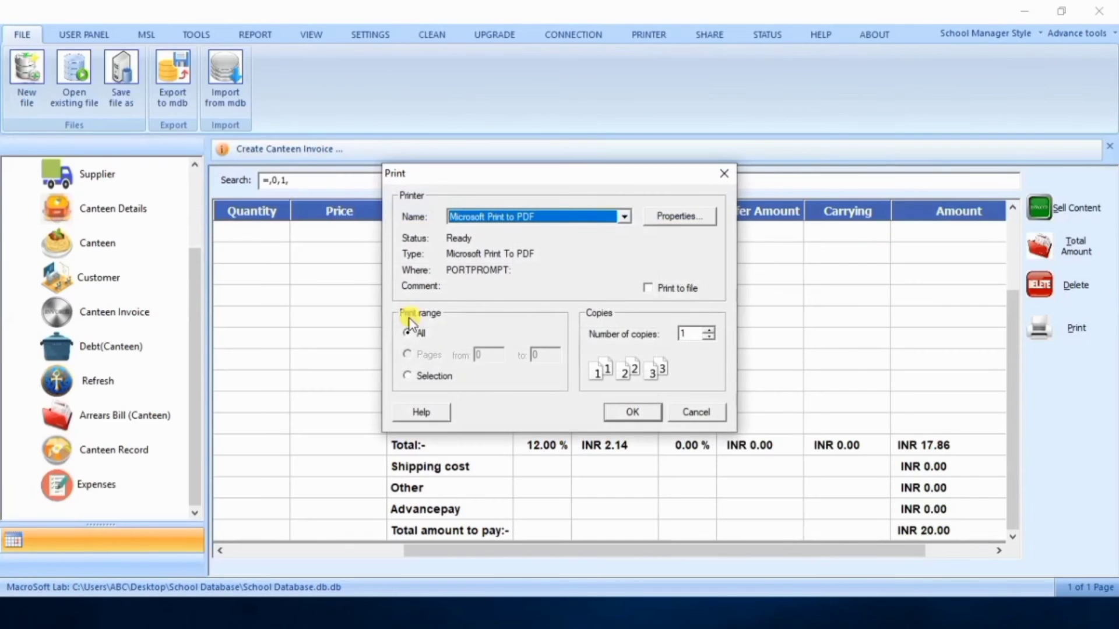
click(643, 415)
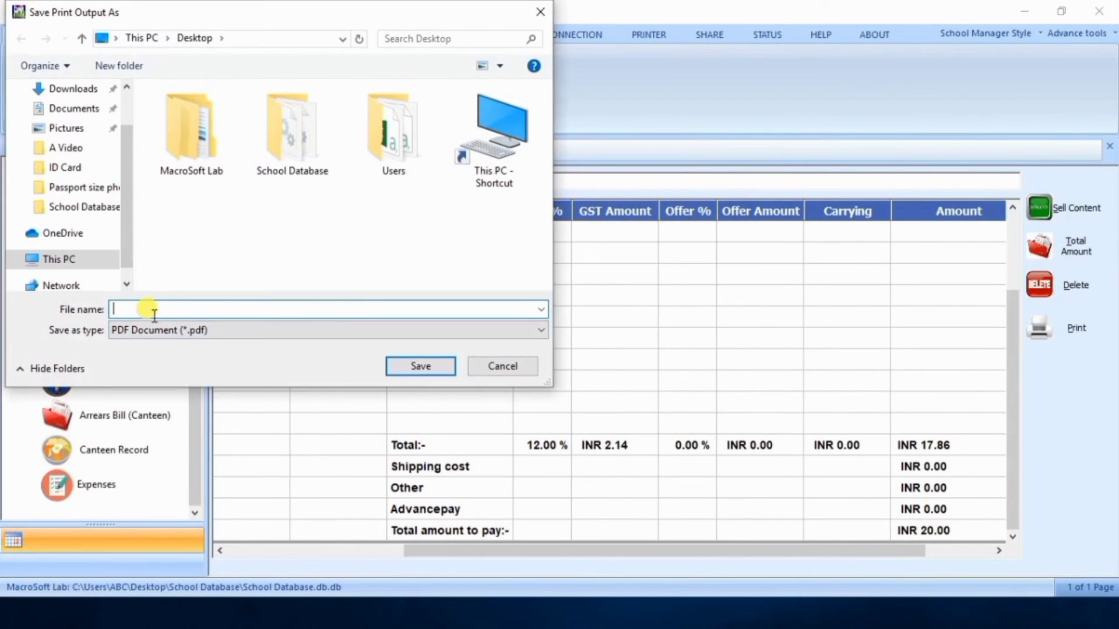
text(Invoice)
click(438, 364)
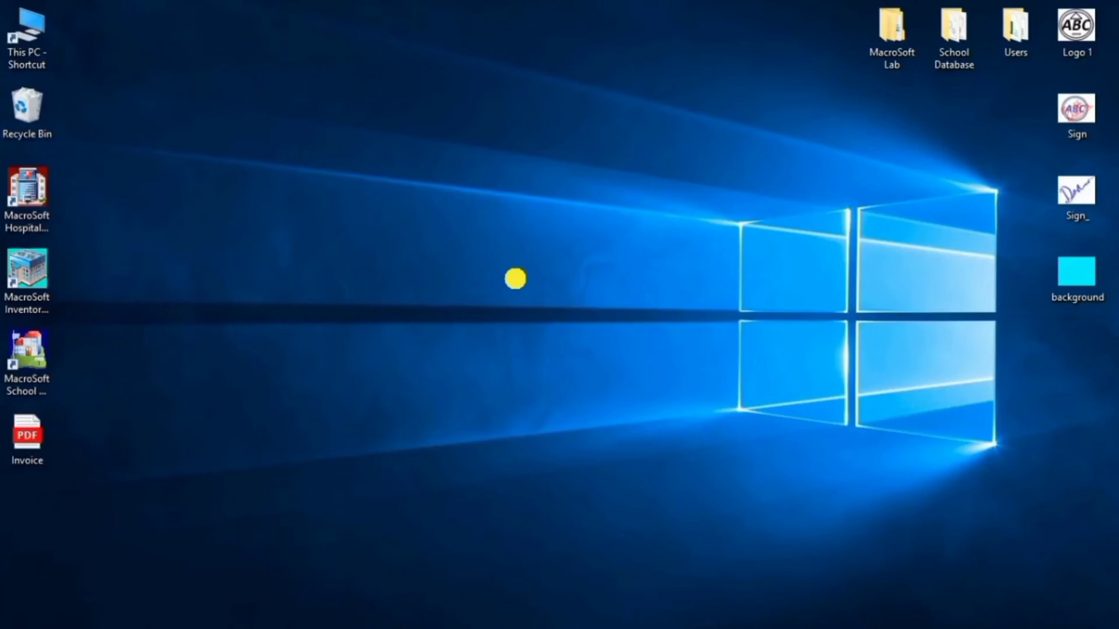
Open the canteen Invoice PDF from the Desktop and check whether it contains a duplicate copy
click(22, 469)
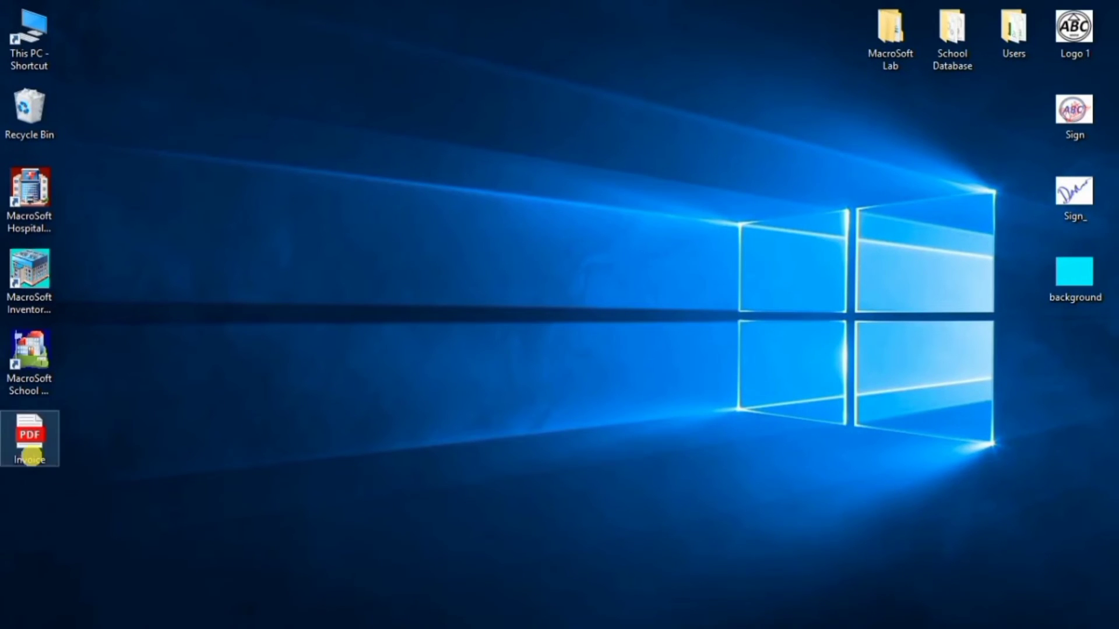
double_click(26, 457)
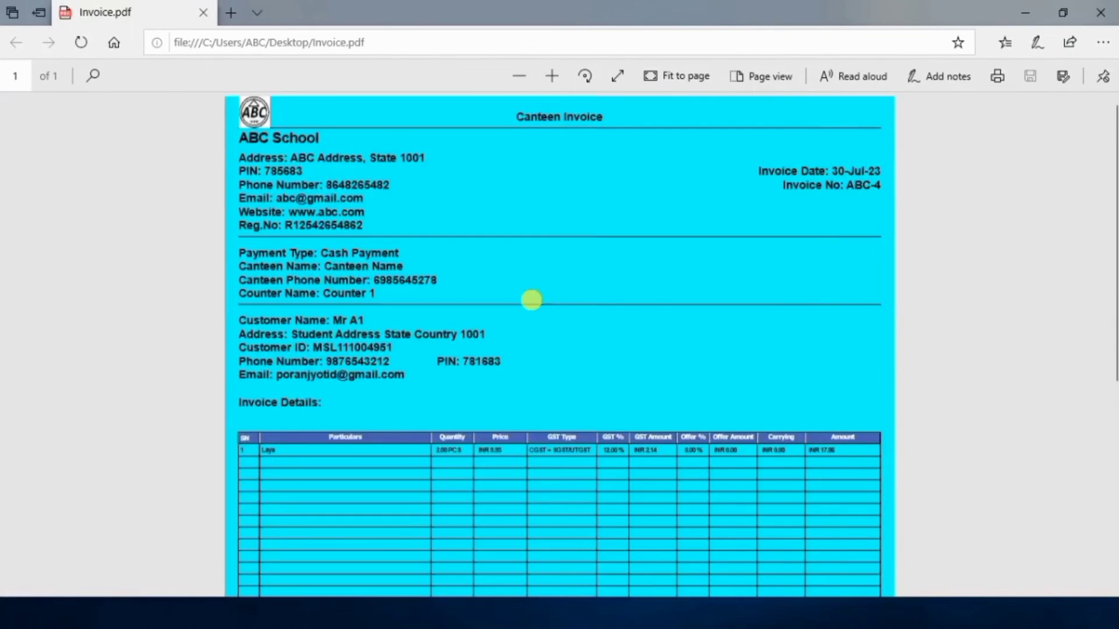
scroll(534, 298, down, 2)
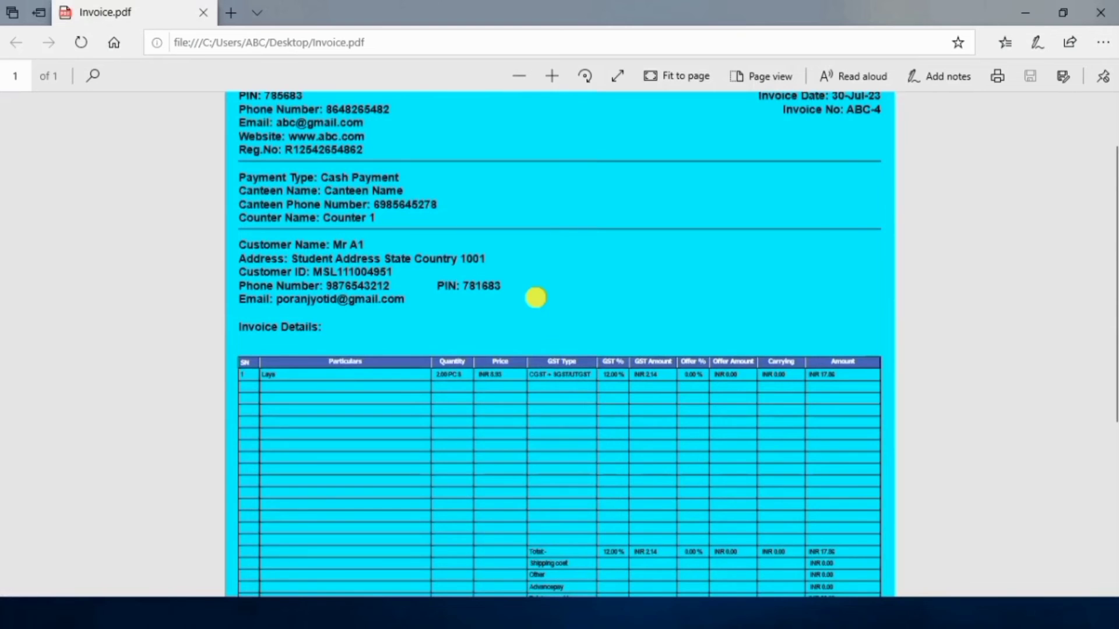
scroll(536, 297, down, 5)
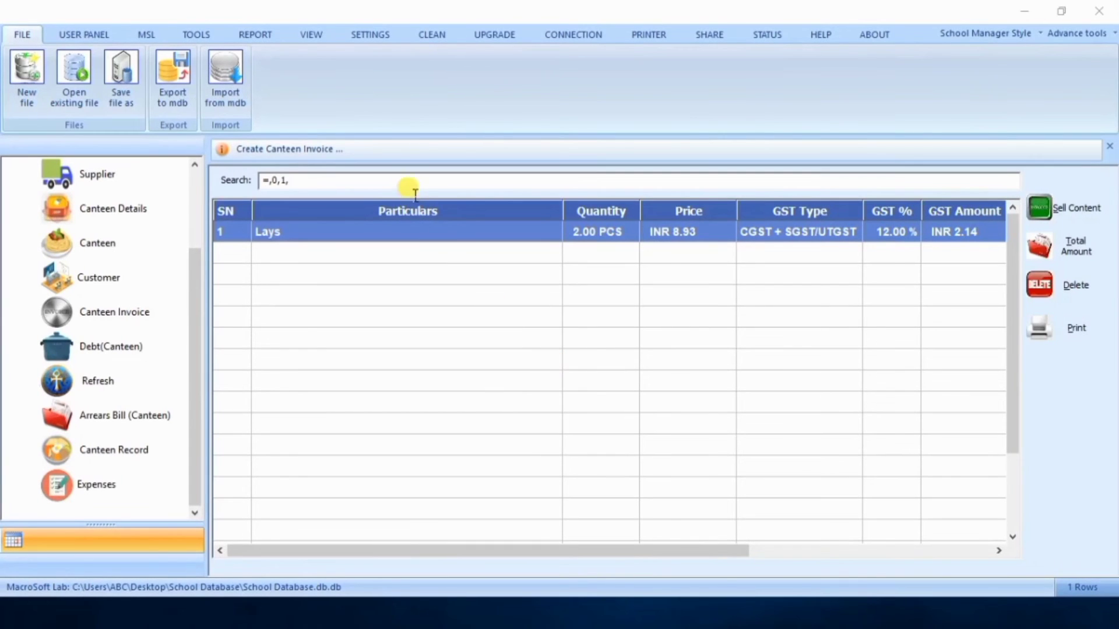
Replace the canteen invoice search text with the command =START DUPLICATE > Start and preview the invoice for printing
drag(408, 181, 214, 175)
text(=START DUPLICATE > Start)
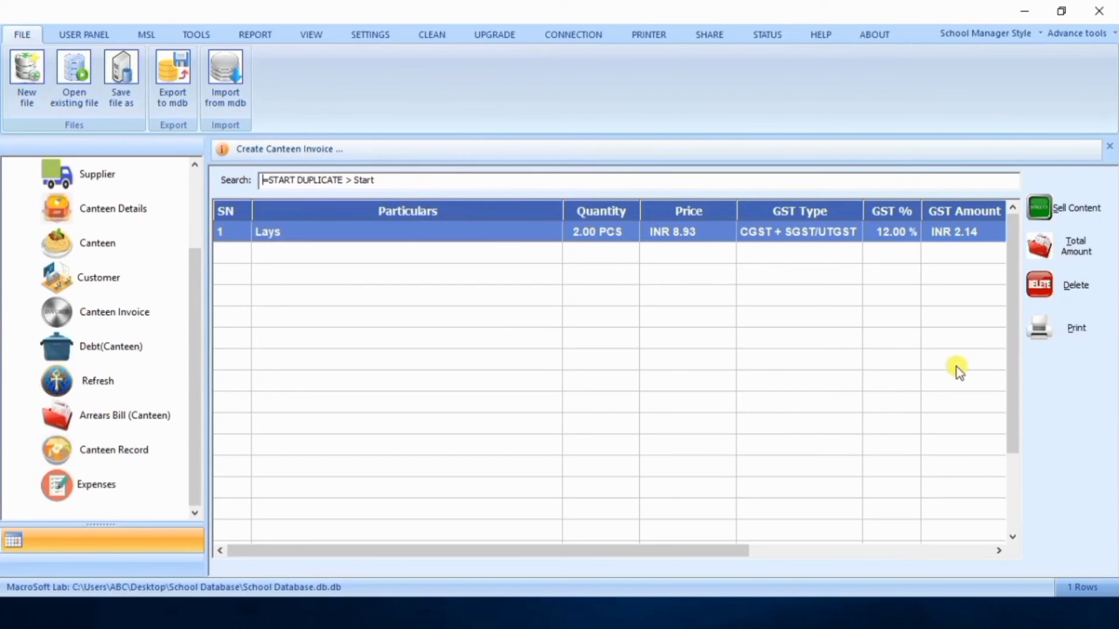
click(1040, 332)
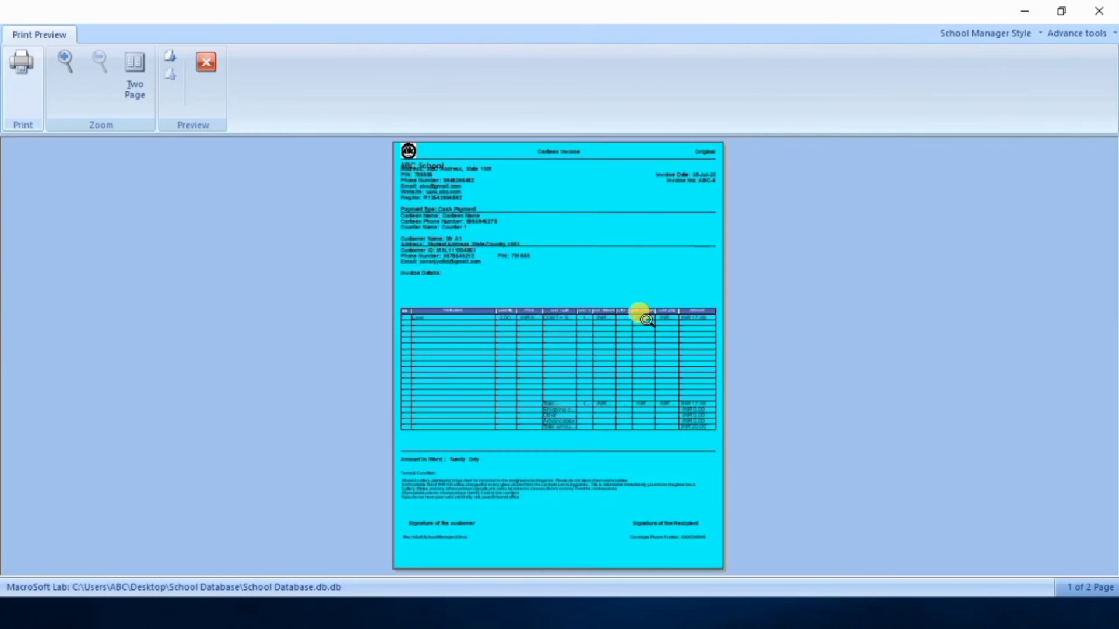
Print the canteen invoice with Microsoft Print to PDF and save it on the Desktop as Invoice2
click(17, 75)
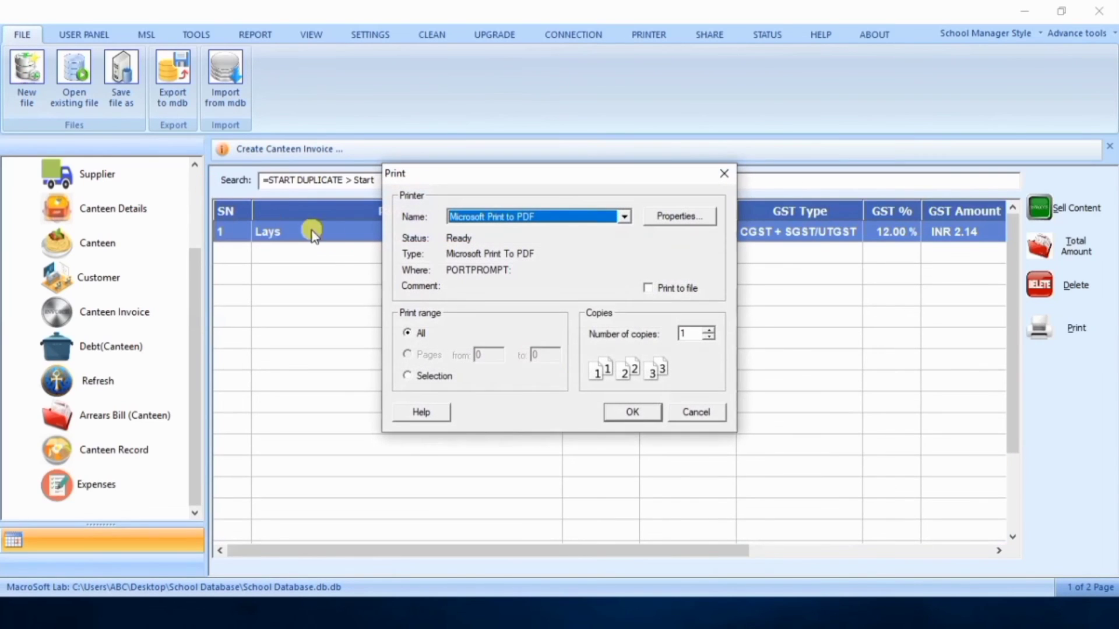
click(630, 413)
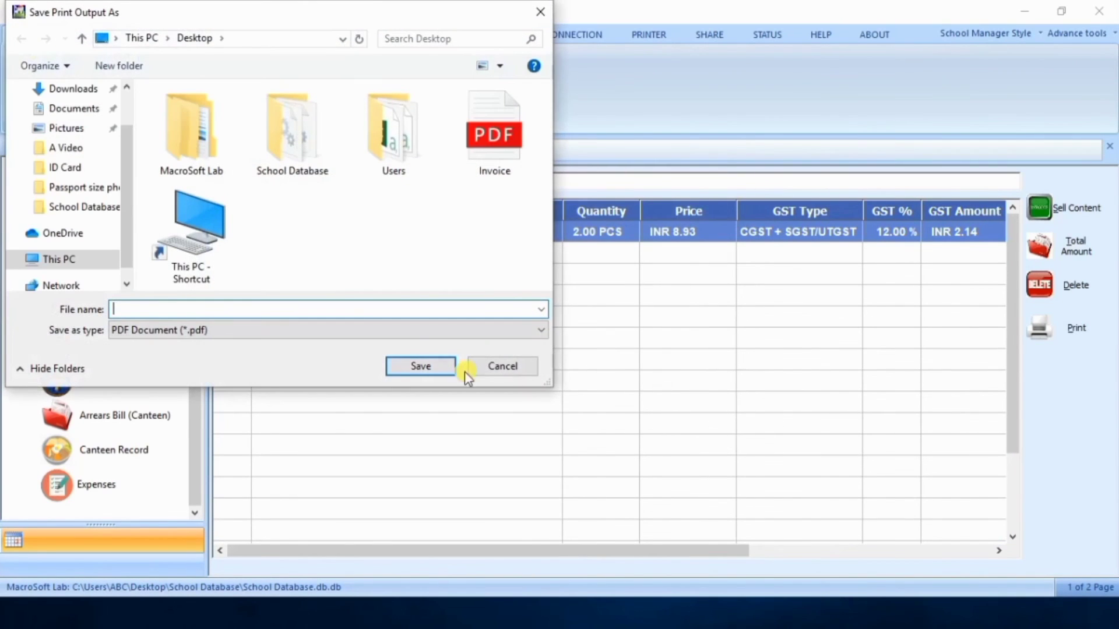
click(210, 311)
text(Invoice)
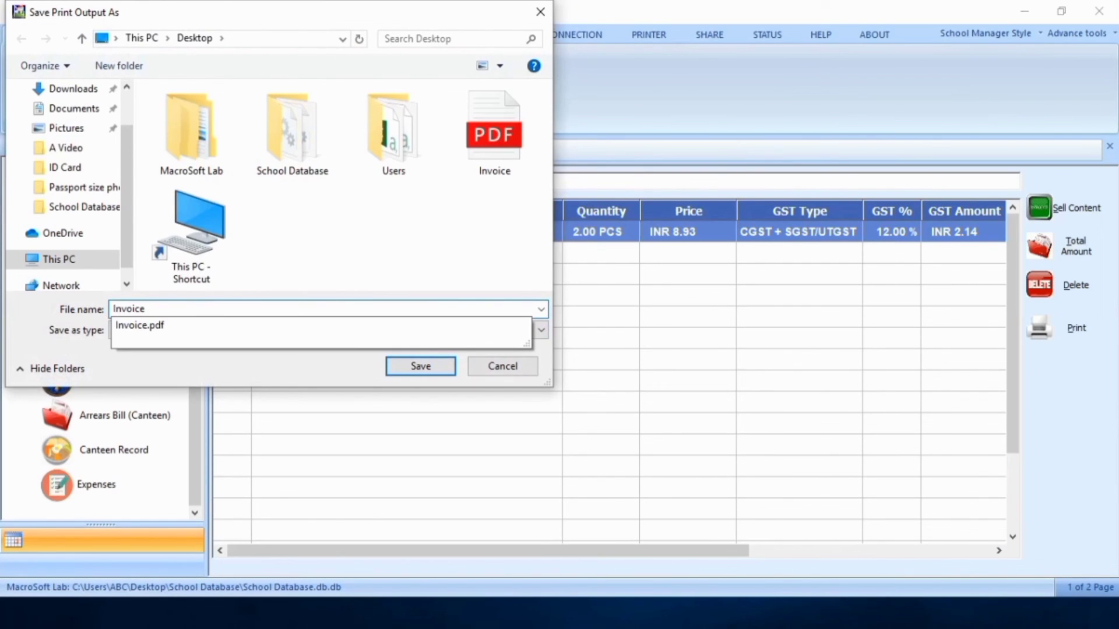
text(2)
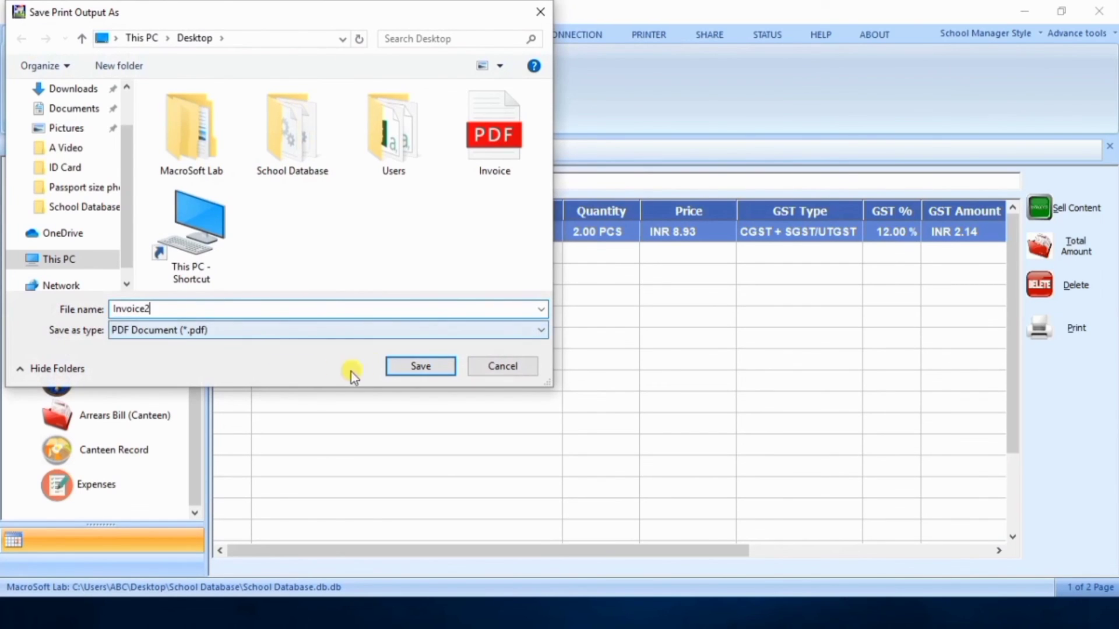
click(406, 364)
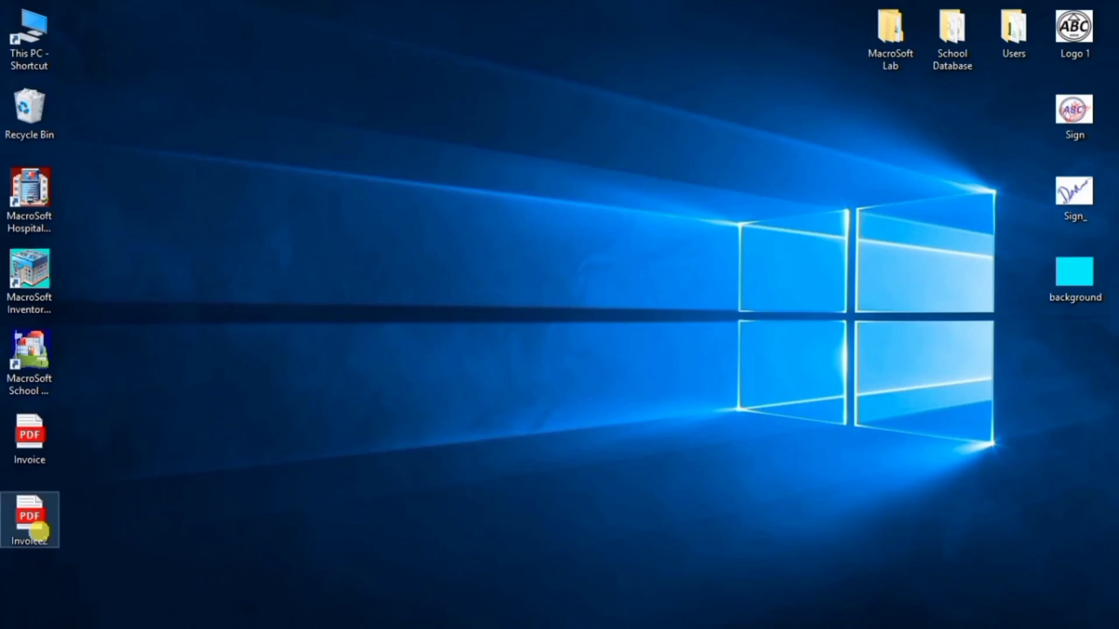
Open the canteen Invoice2 PDF from the Desktop and examine its original and duplicate pages
double_click(46, 518)
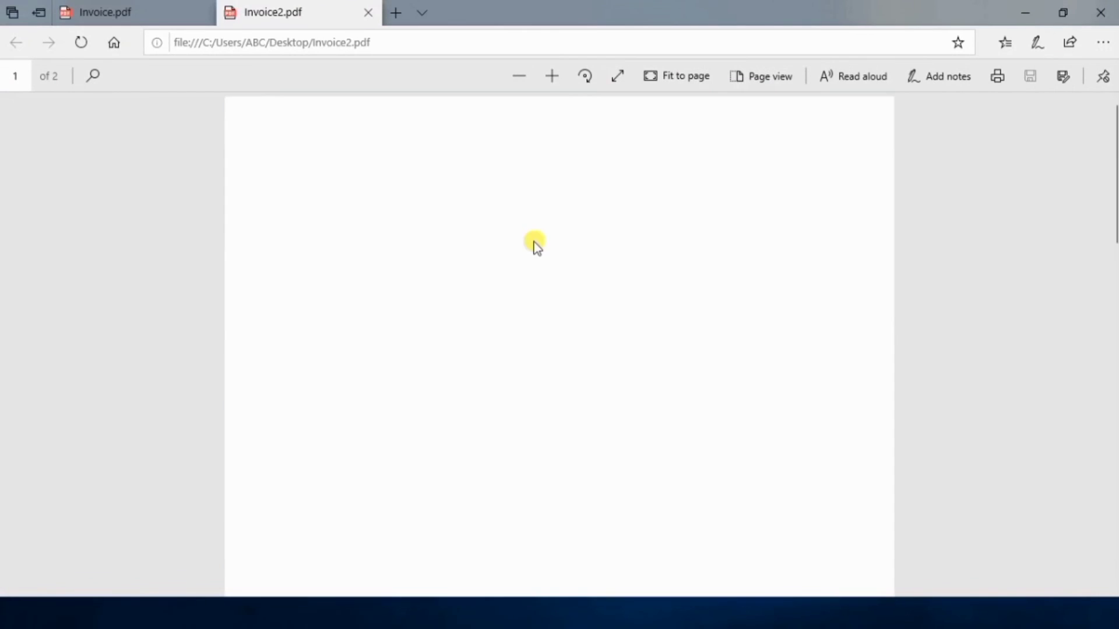
scroll(781, 177, down, 5)
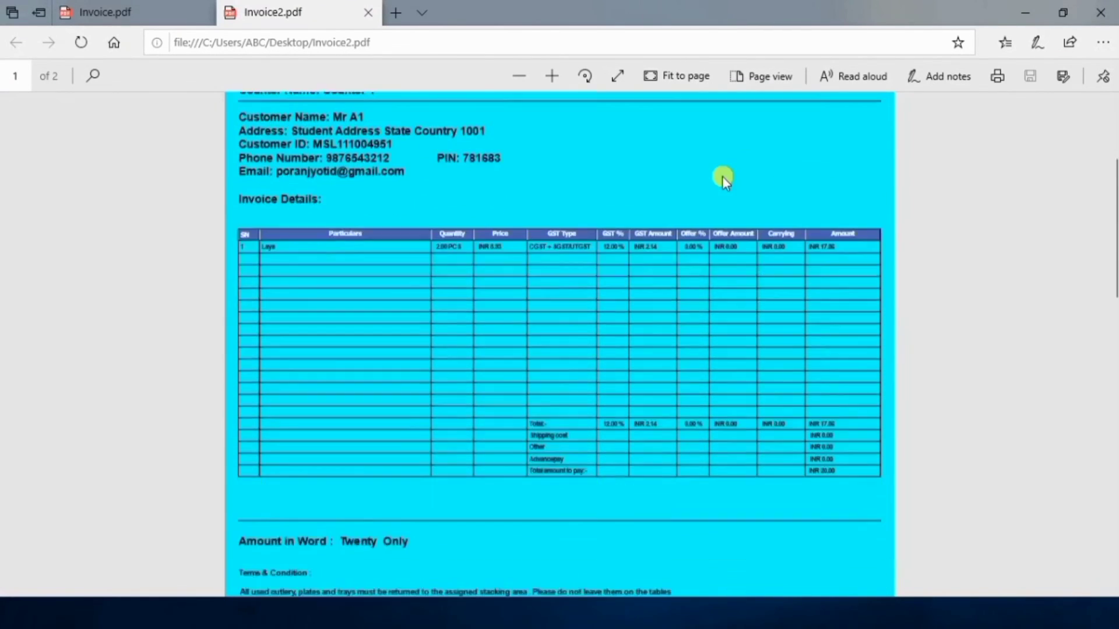
scroll(607, 331, down, 5)
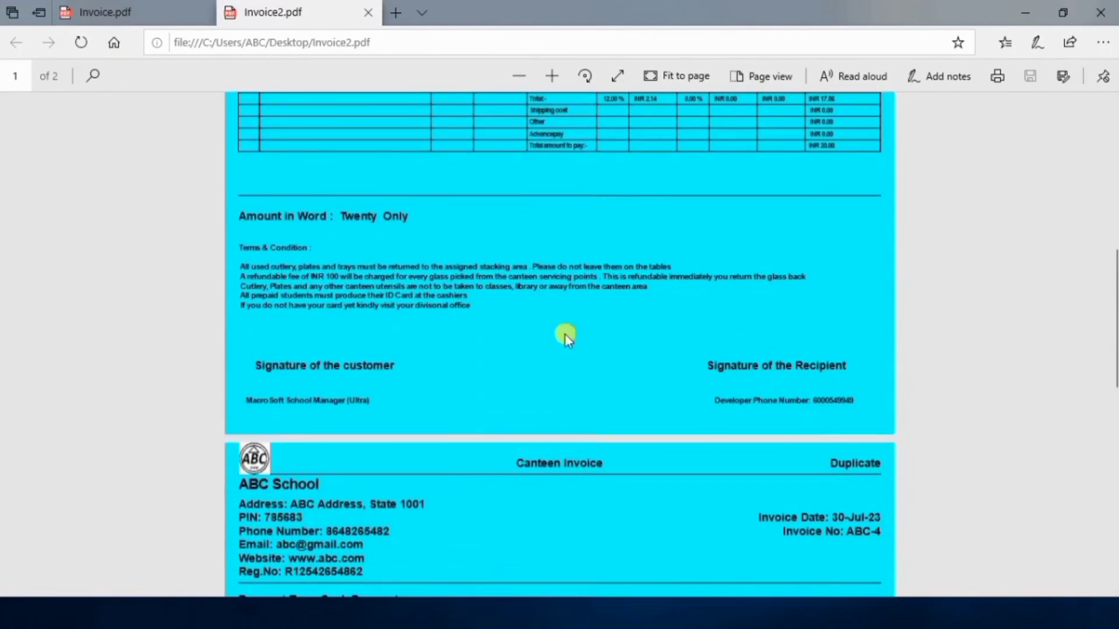
scroll(590, 313, down, 7)
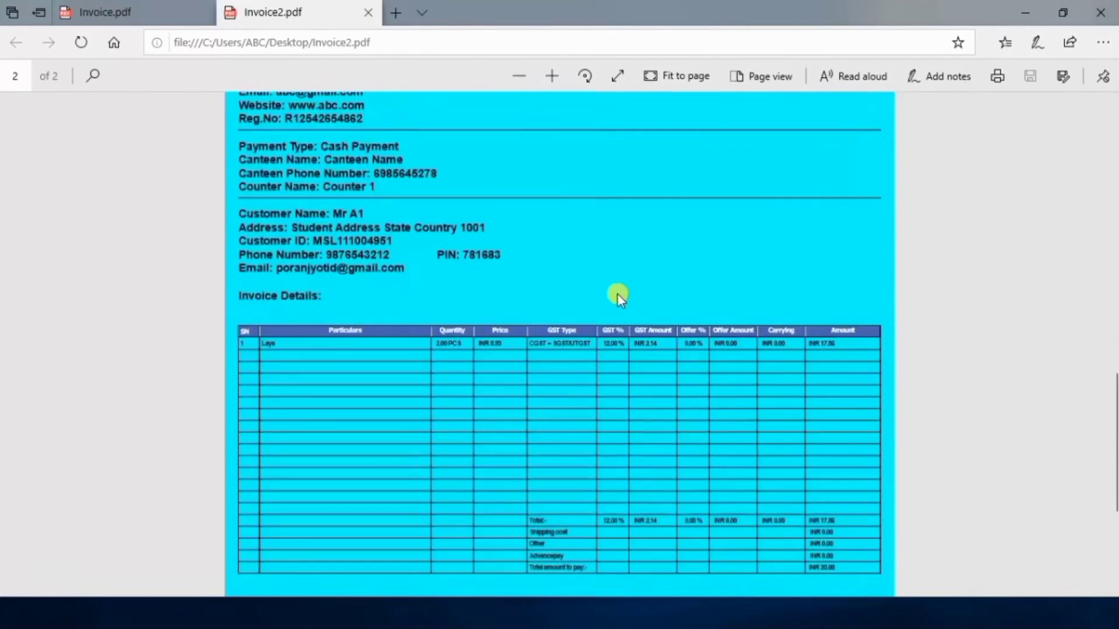
scroll(617, 294, down, 4)
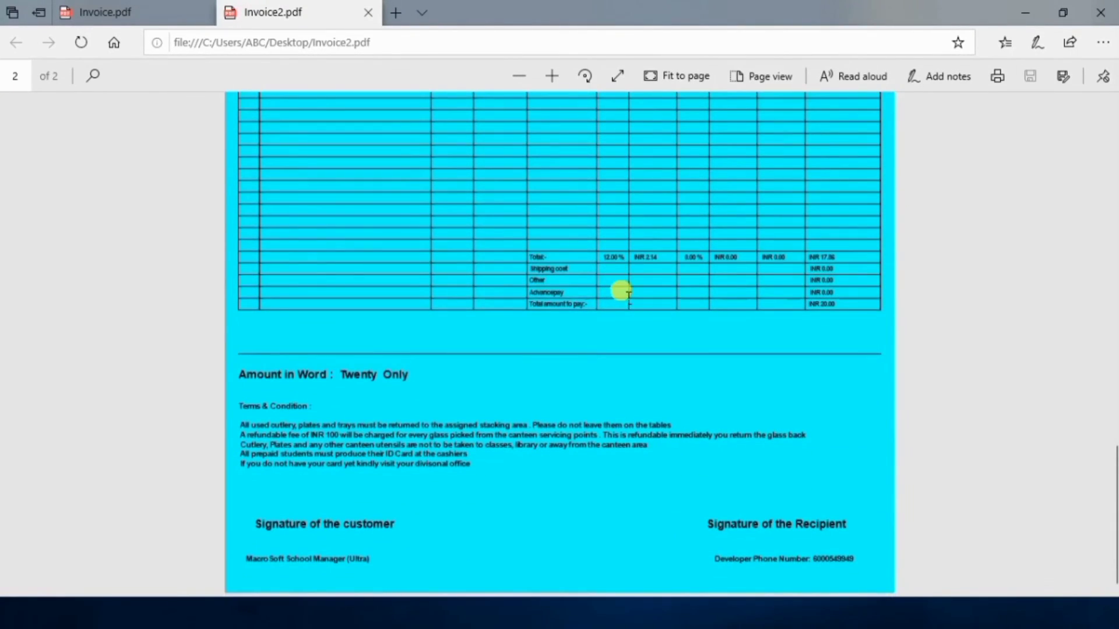